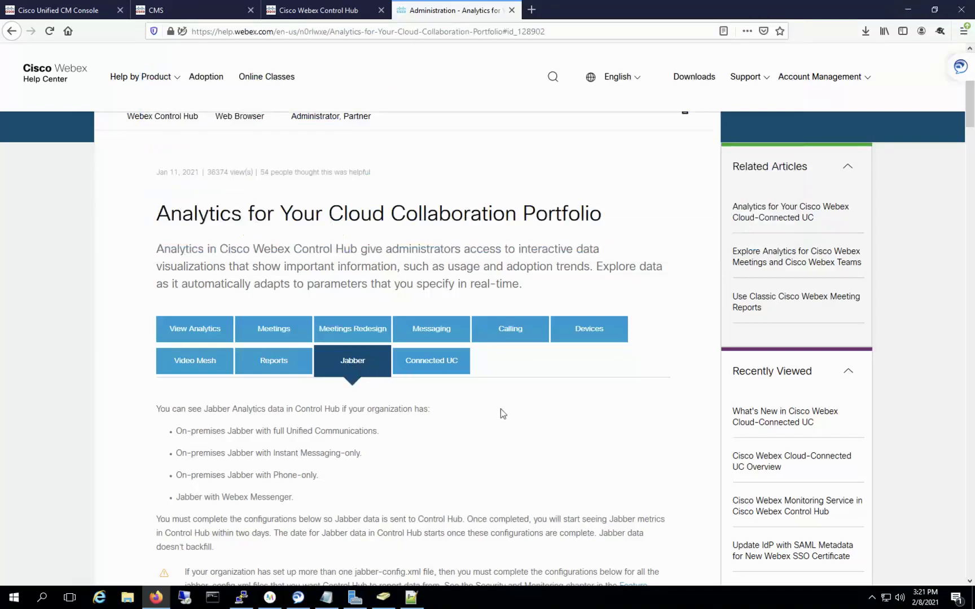
- Read through the Jabber analytics article, covering the telemetry requirements, key performance indicators and the Total Active Users and Total Messages Sent reports
scroll(501, 410, down, 1)
scroll(501, 408, down, 1)
scroll(502, 407, down, 8)
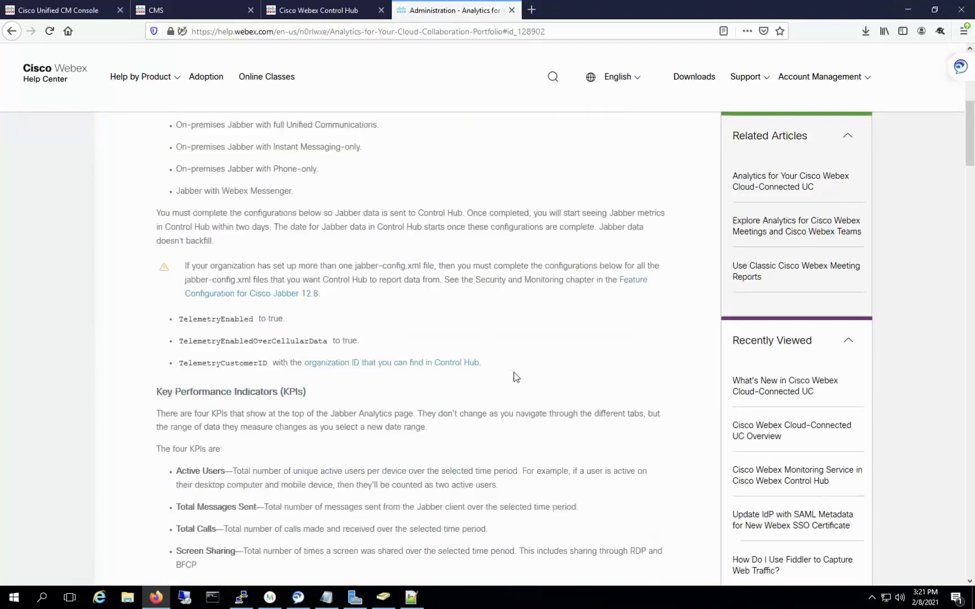
scroll(516, 377, down, 1)
scroll(515, 372, down, 3)
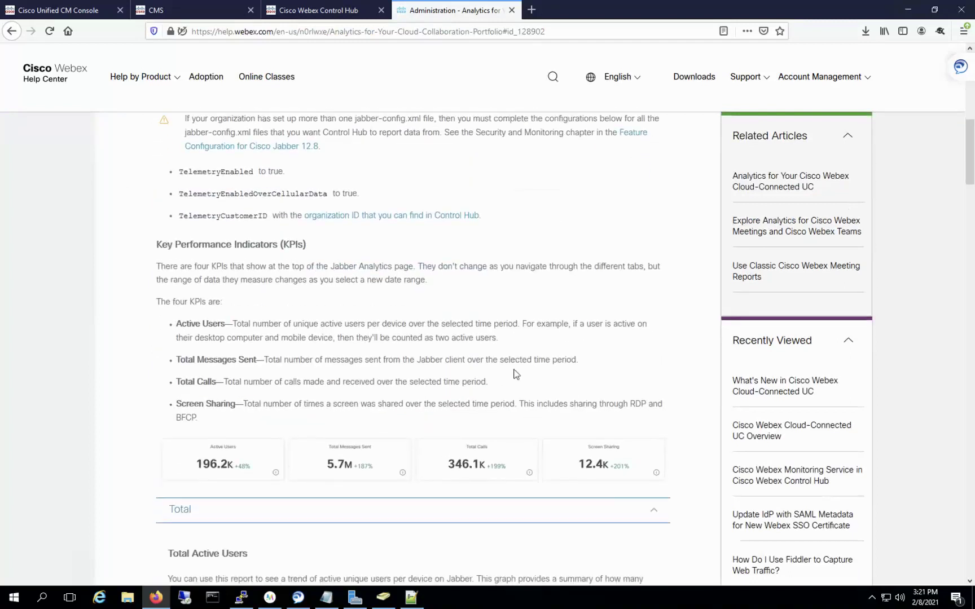
scroll(515, 372, down, 3)
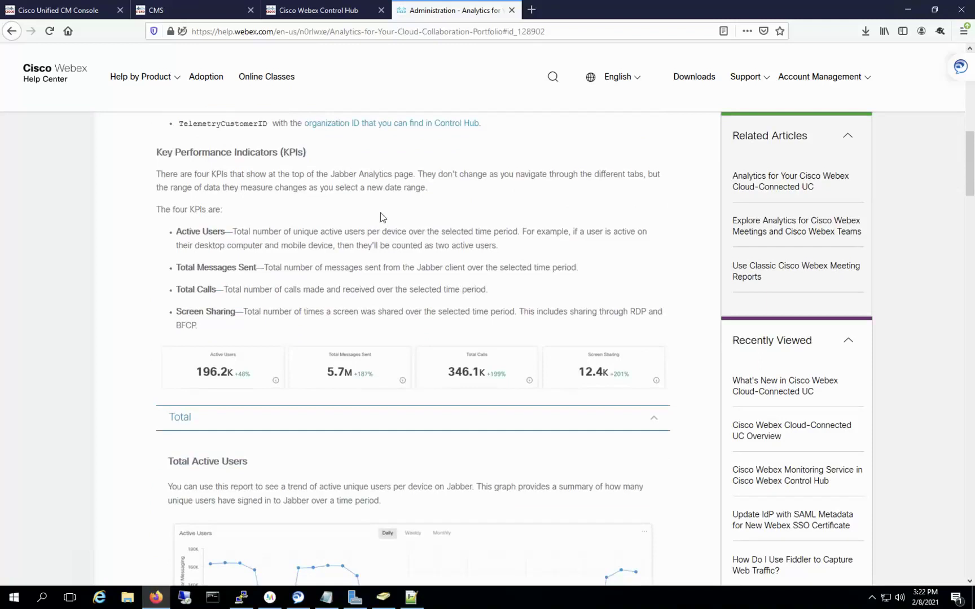
scroll(328, 219, down, 1)
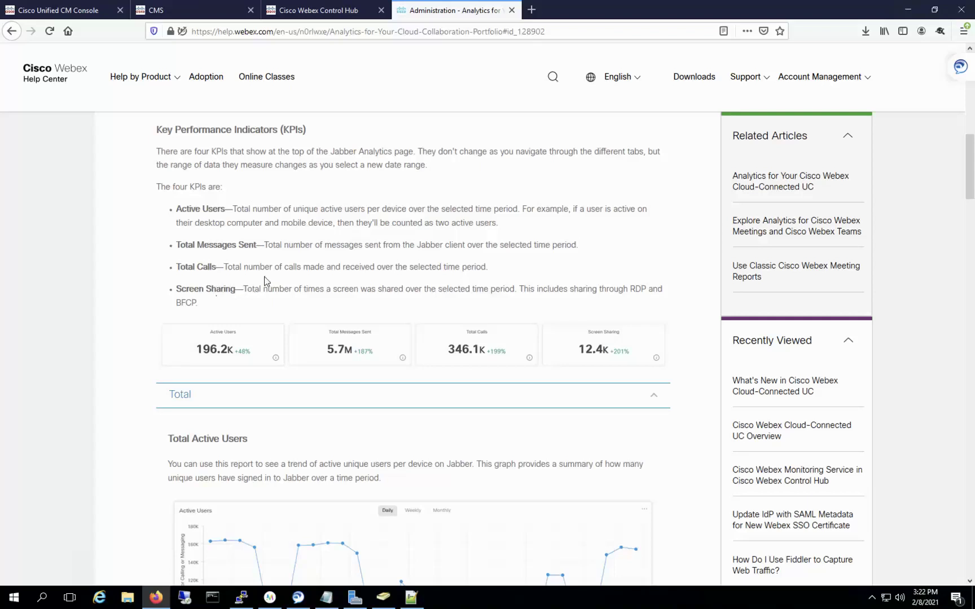
scroll(265, 280, down, 3)
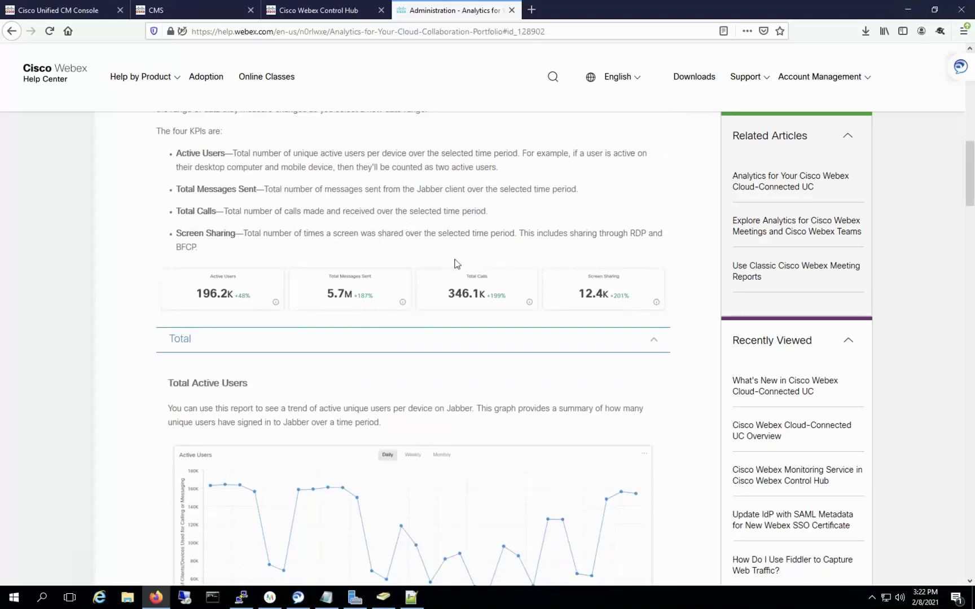
scroll(455, 264, down, 2)
scroll(457, 264, down, 3)
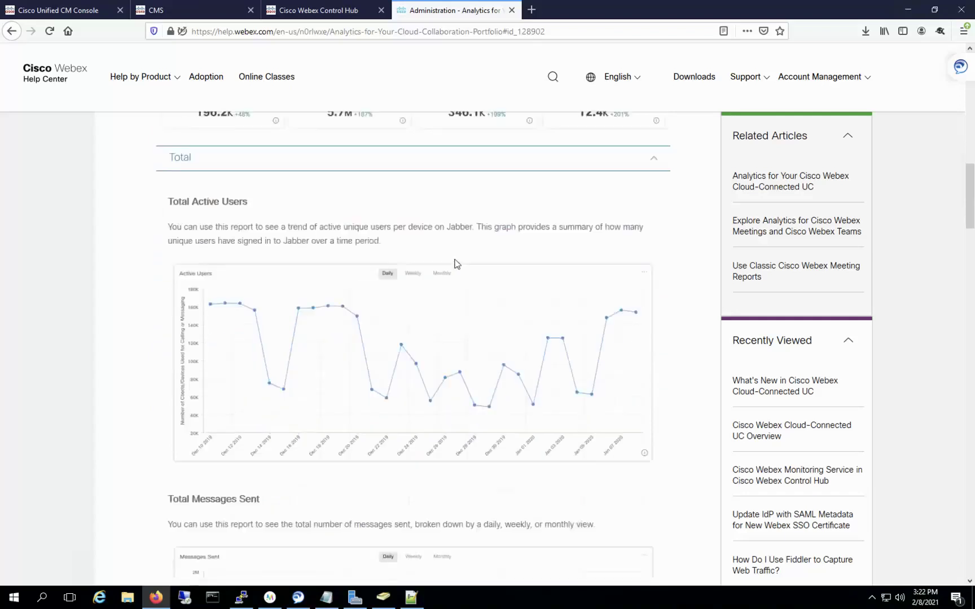
scroll(457, 263, down, 6)
scroll(457, 263, up, 5)
scroll(457, 263, up, 3)
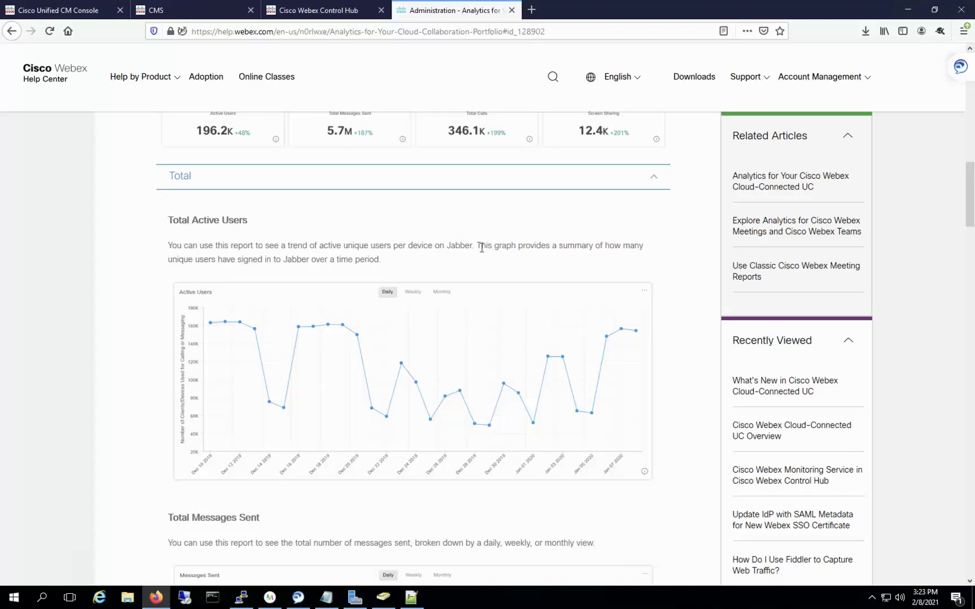
- Go back through the article to review which Jabber deployments support analytics and which configuration must be completed
scroll(481, 248, up, 1)
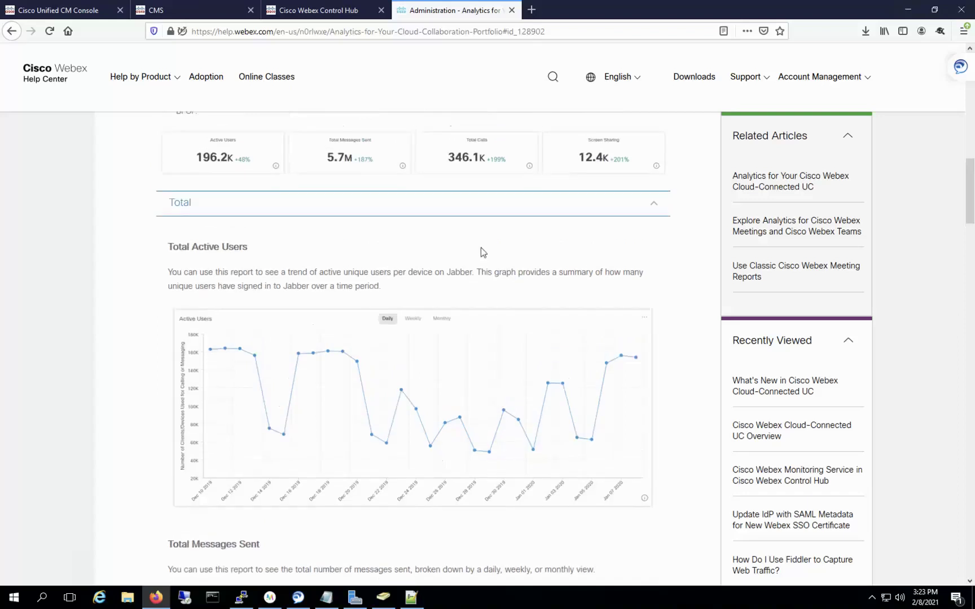
scroll(481, 252, up, 1)
scroll(481, 248, up, 5)
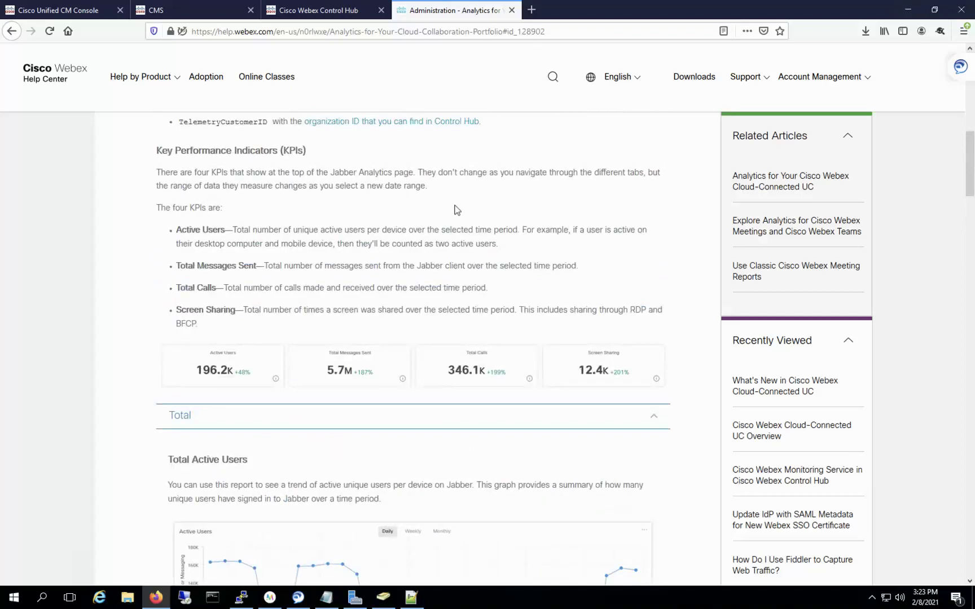
scroll(457, 210, up, 1)
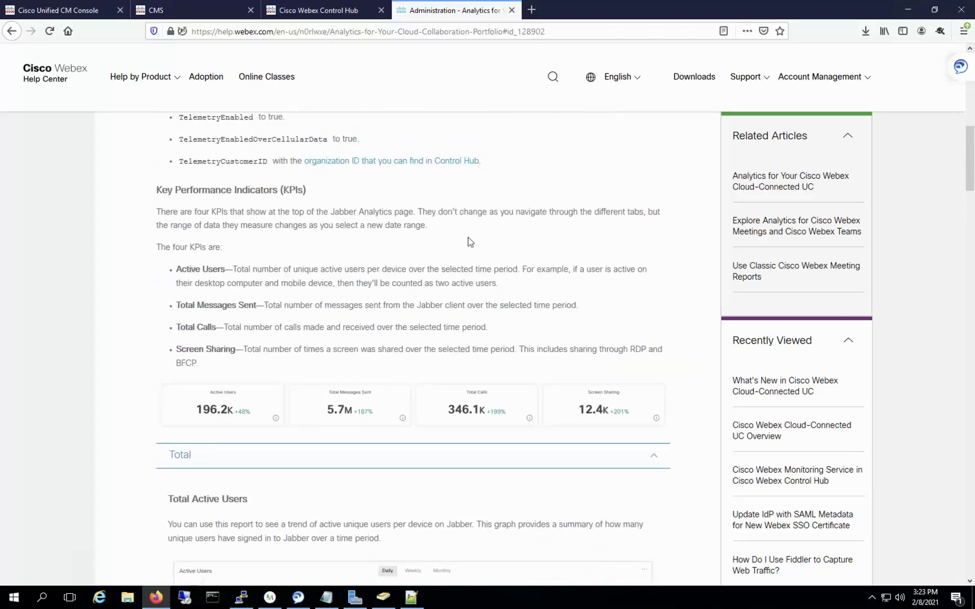
scroll(467, 242, up, 2)
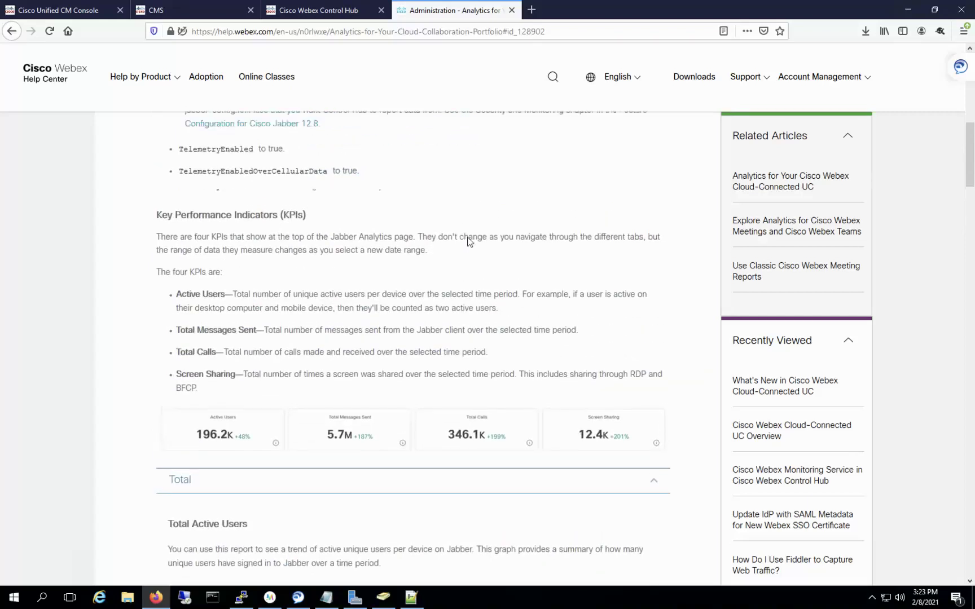
scroll(469, 239, up, 3)
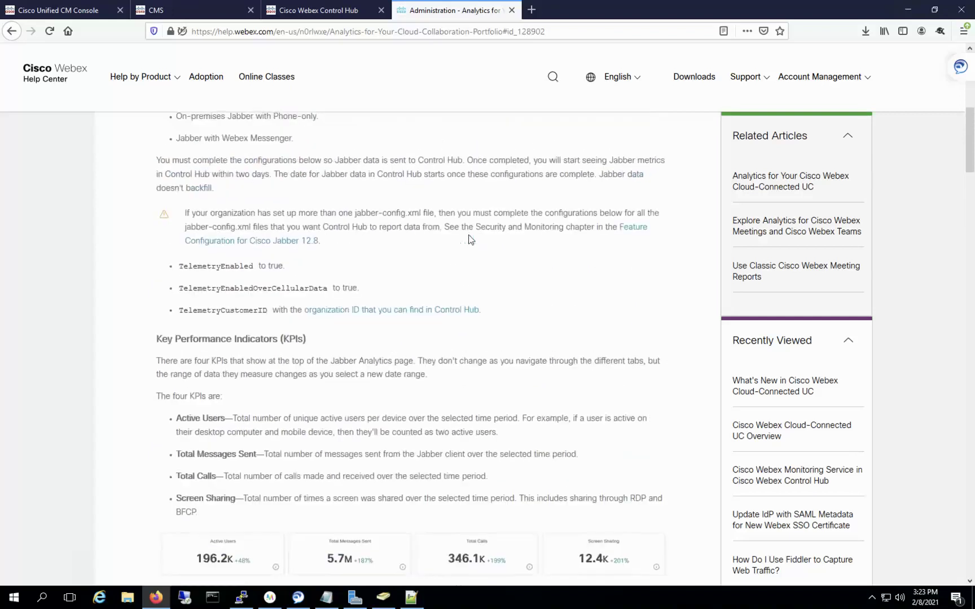
scroll(470, 240, up, 2)
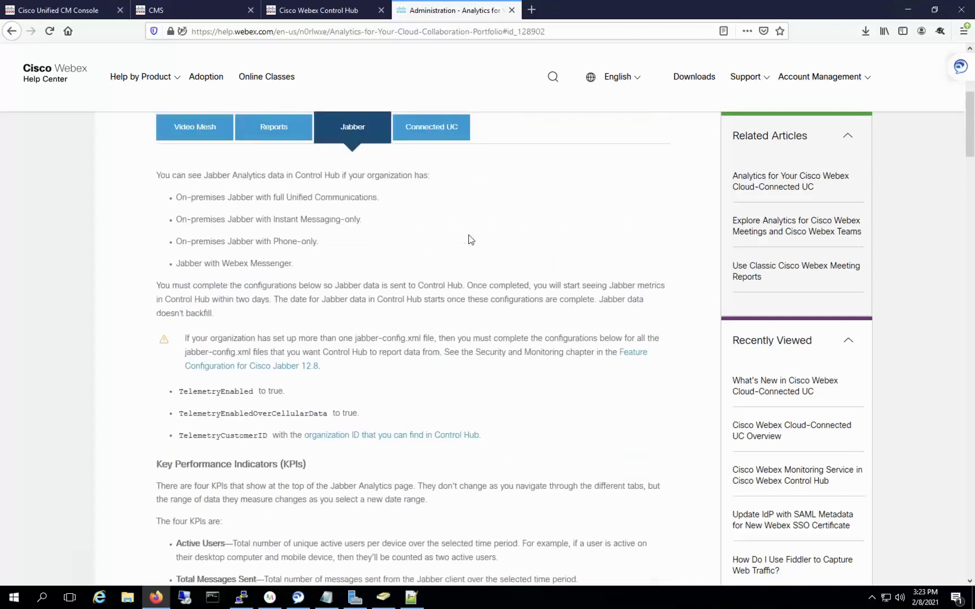
scroll(468, 240, up, 1)
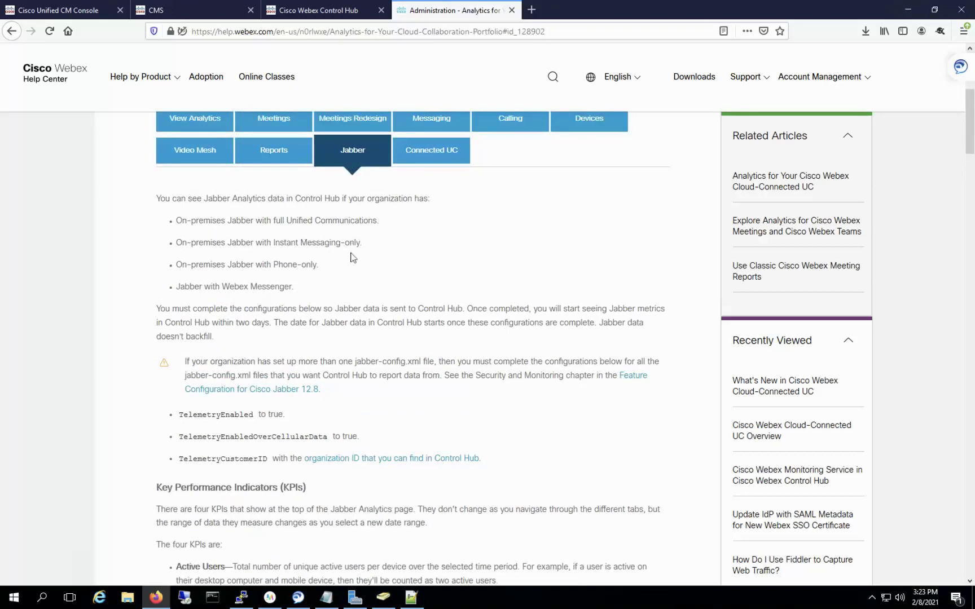
scroll(420, 264, down, 2)
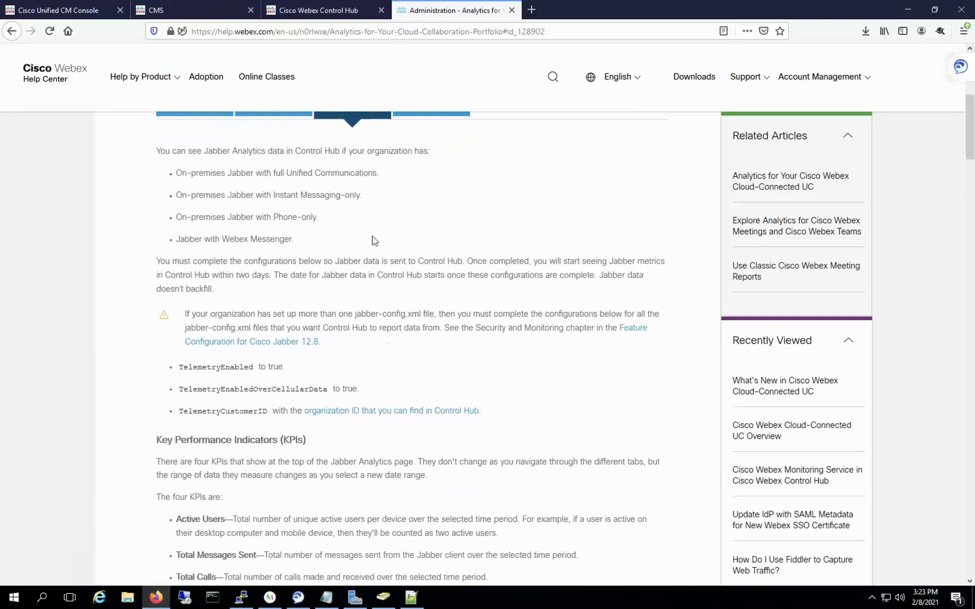
scroll(372, 240, down, 1)
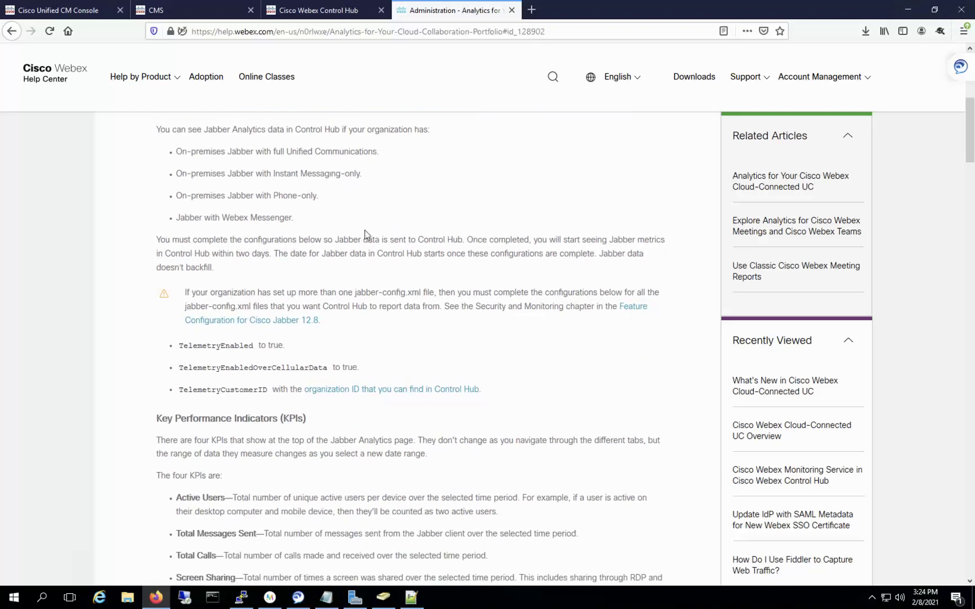
- Examine the TelemetryEnabled, TelemetryEnabledOverCellularData and TelemetryCustomerID parameters required in the jabber-config.xml file
drag(169, 347, 265, 389)
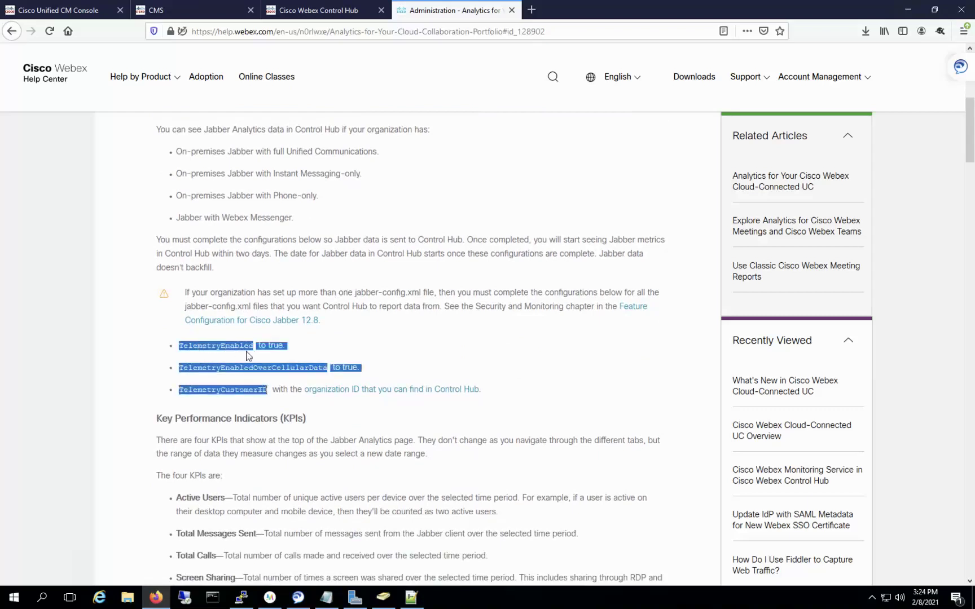
click(262, 348)
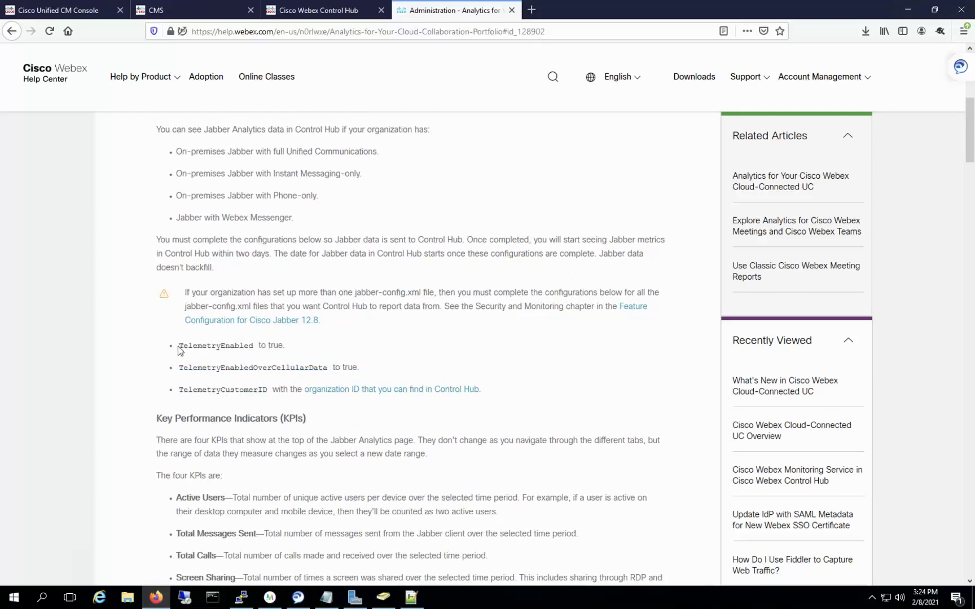
drag(178, 346, 259, 345)
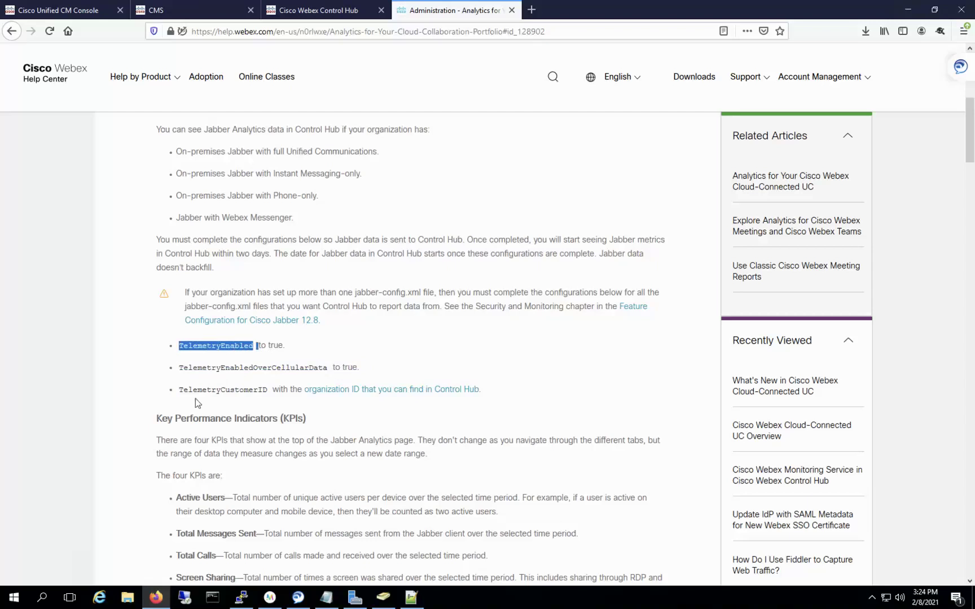
drag(179, 391, 262, 390)
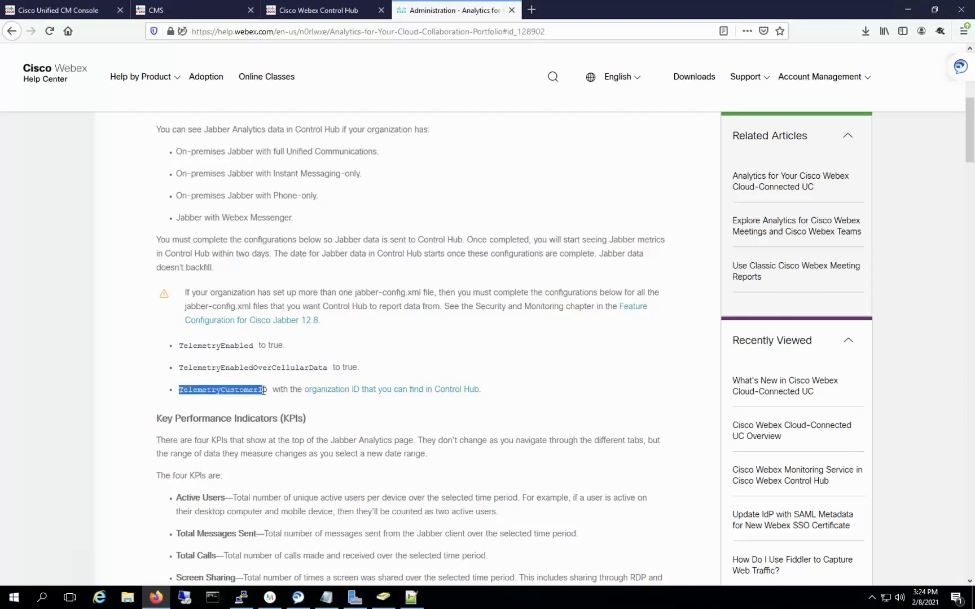
drag(179, 368, 243, 369)
click(259, 370)
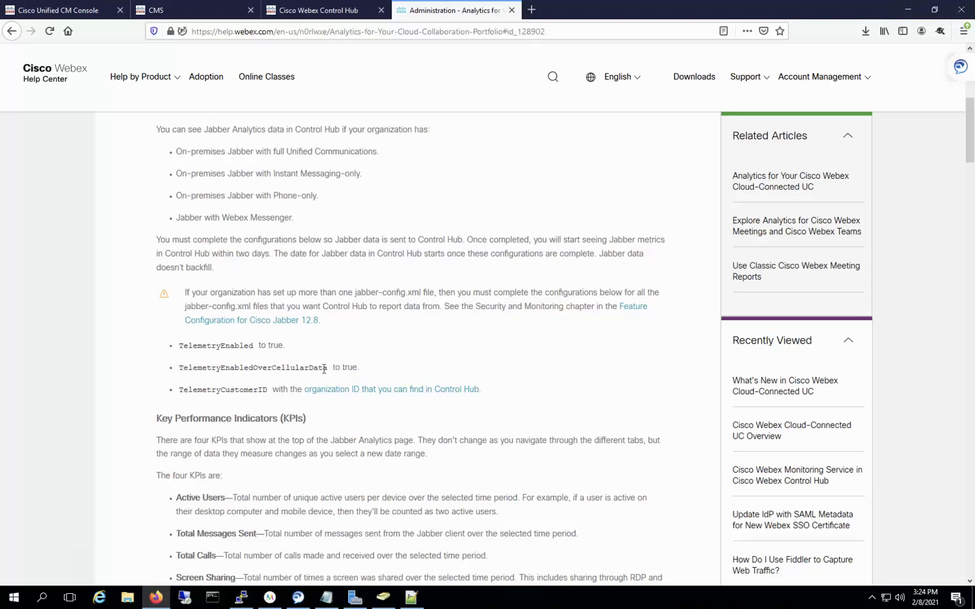
mouse_move(334, 368)
mouse_down()
mouse_move(359, 366)
mouse_move(346, 368)
mouse_up()
click(359, 367)
drag(271, 367, 354, 368)
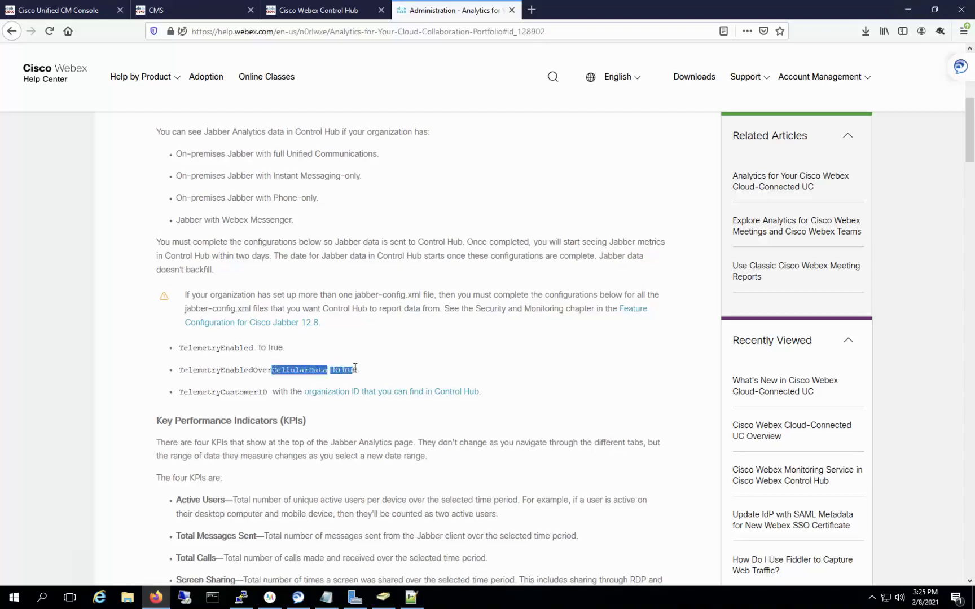
click(360, 370)
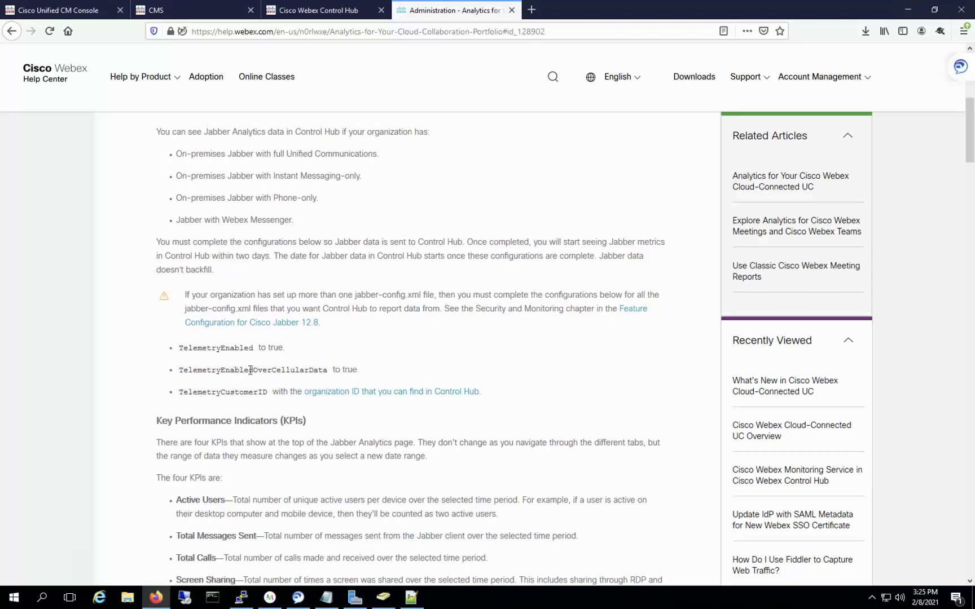
drag(179, 349, 254, 350)
click(271, 346)
- Switch to the Cisco Webex Control Hub overview page
click(334, 16)
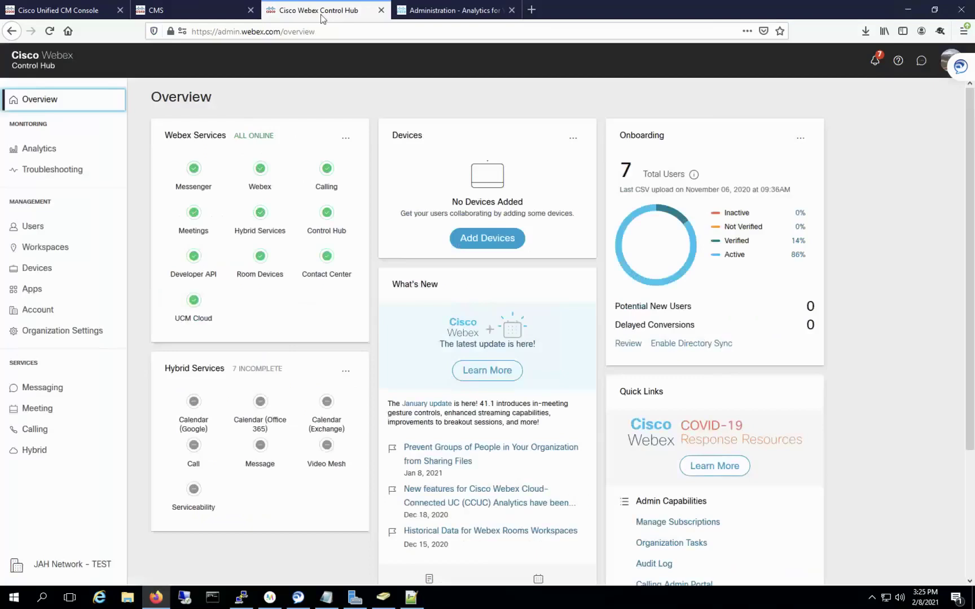
click(531, 9)
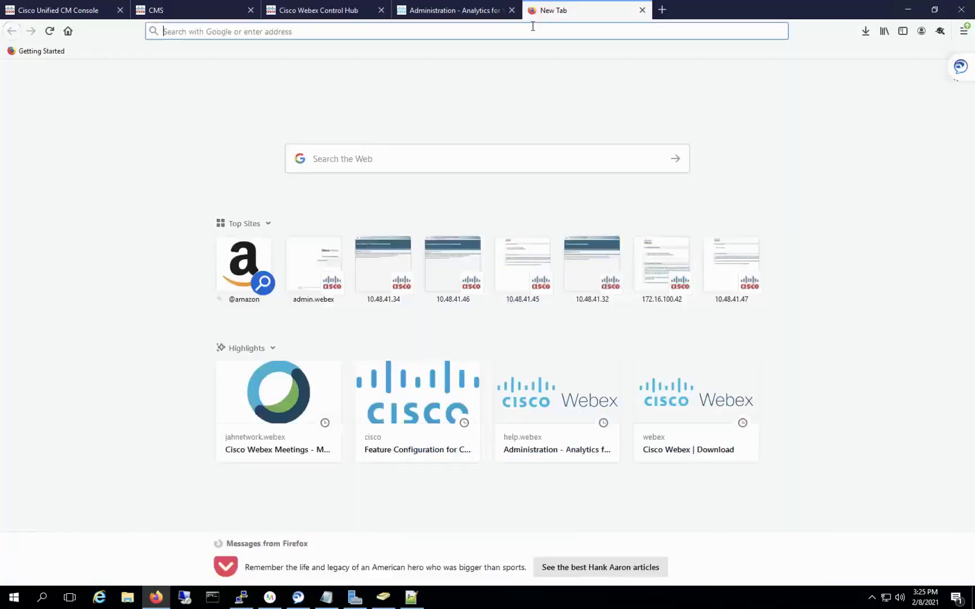
click(530, 30)
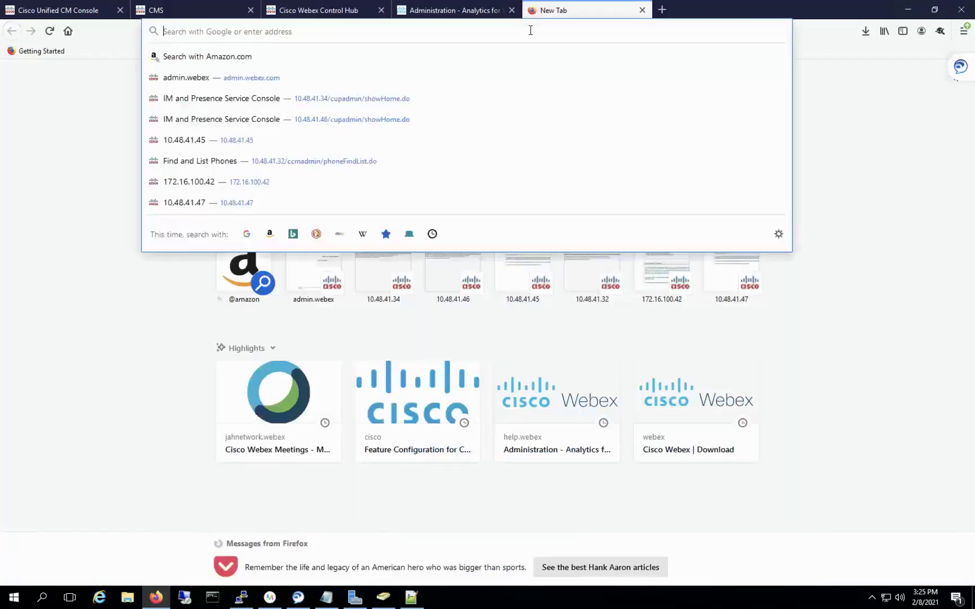
text(ad)
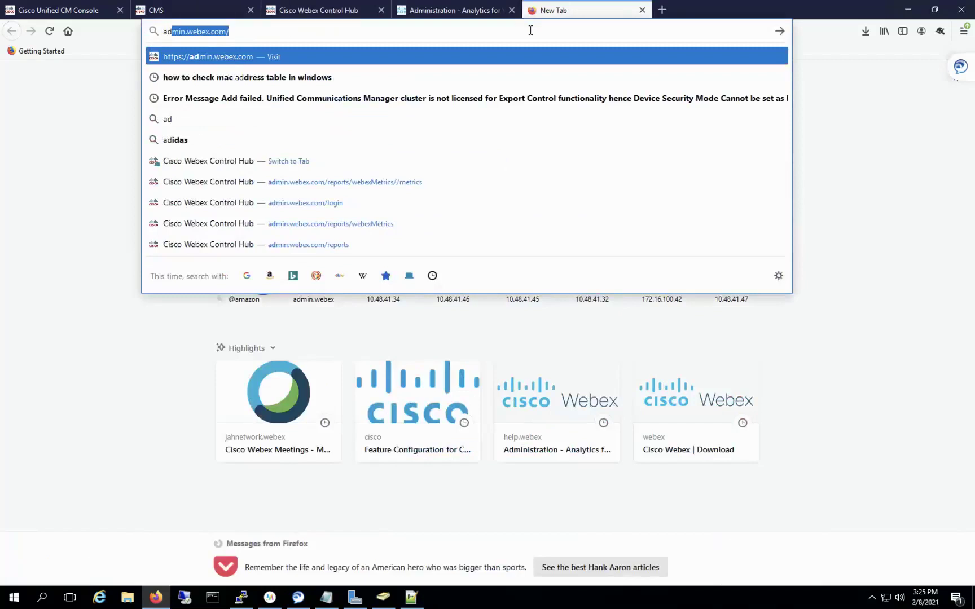
text(minwebe)
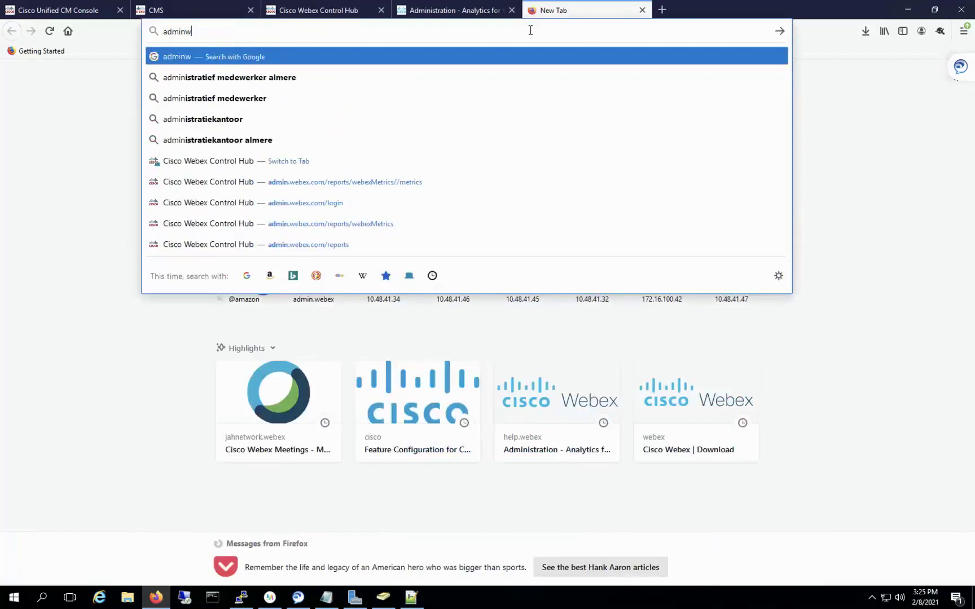
key(BackSpace)
key(BackSpace)
key(BackSpace)
key(BackSpace)
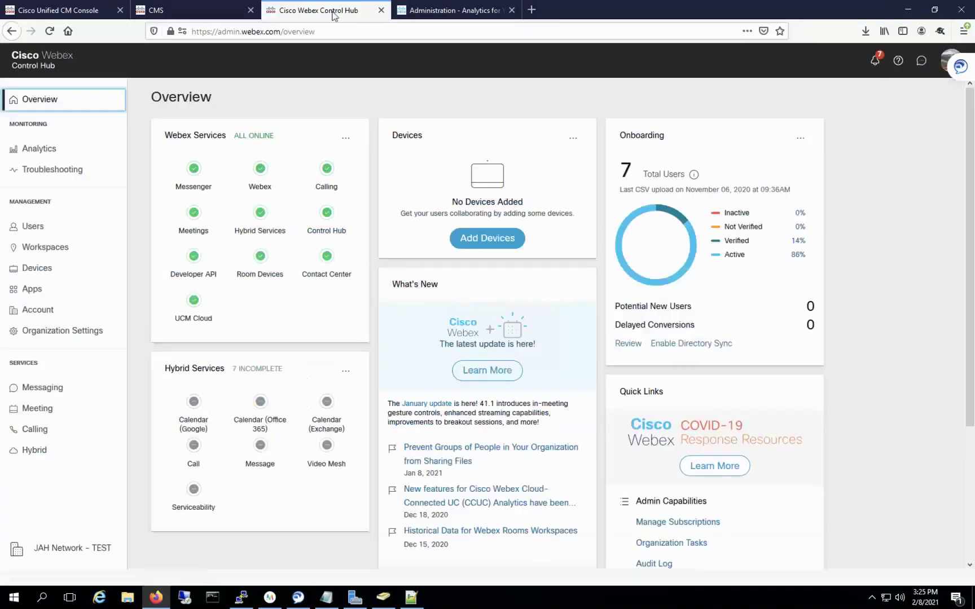
click(642, 10)
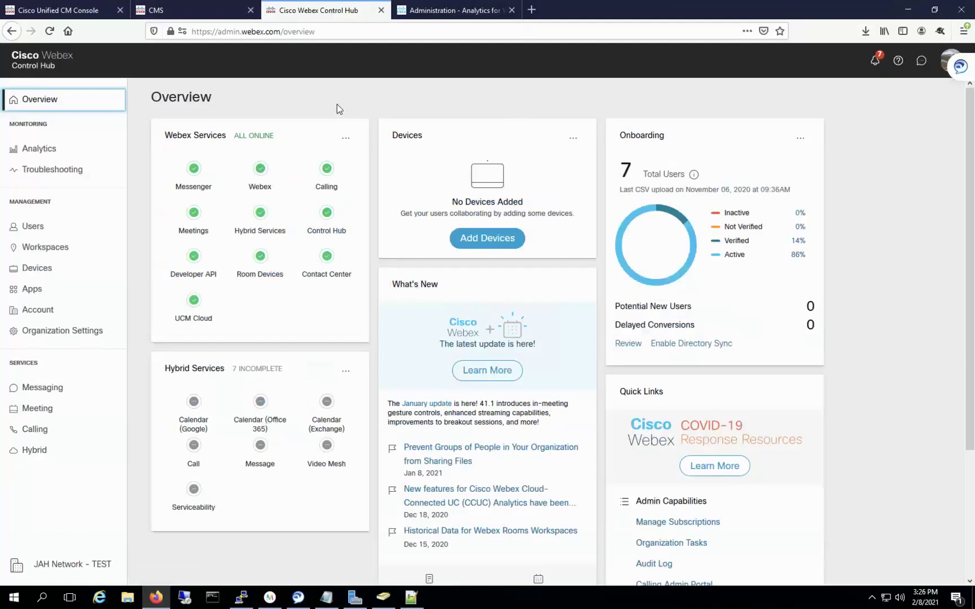
- Open the account's company information in Control Hub and locate the organization ID
click(35, 316)
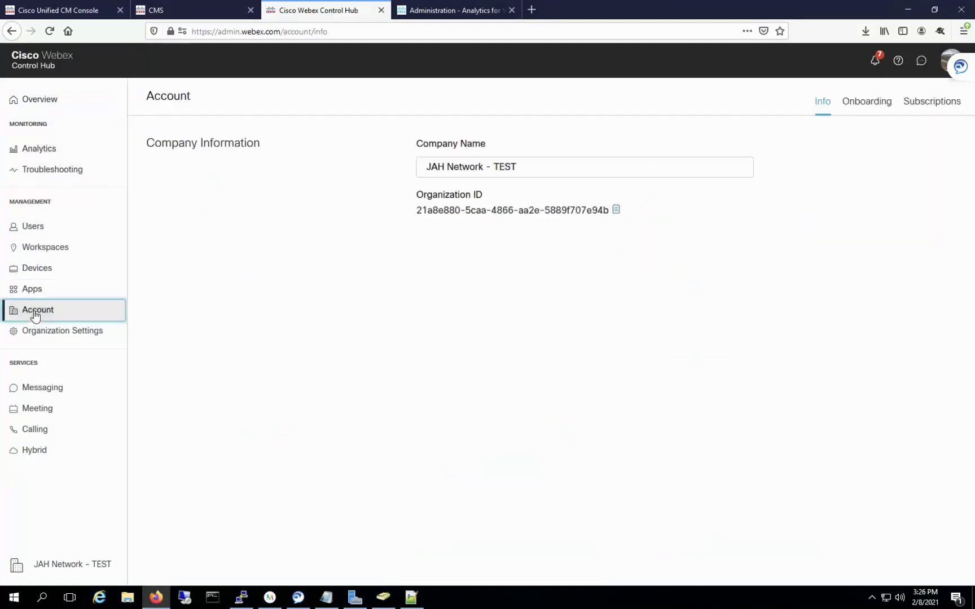
click(416, 198)
drag(427, 197, 618, 214)
click(617, 232)
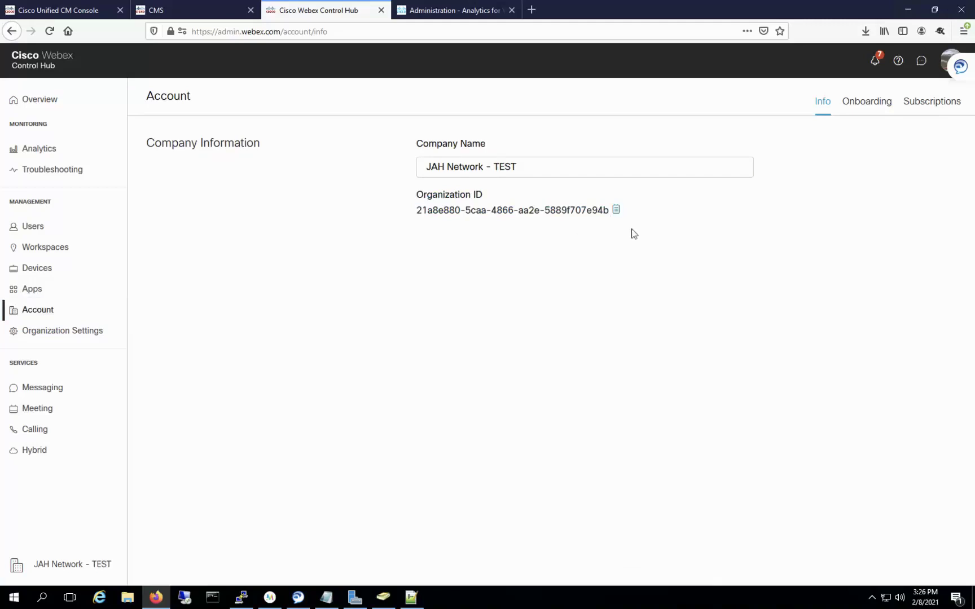
- Check the TelemetryCustomerID parameter in the Jabber analytics article and return to the Control Hub account information
click(466, 14)
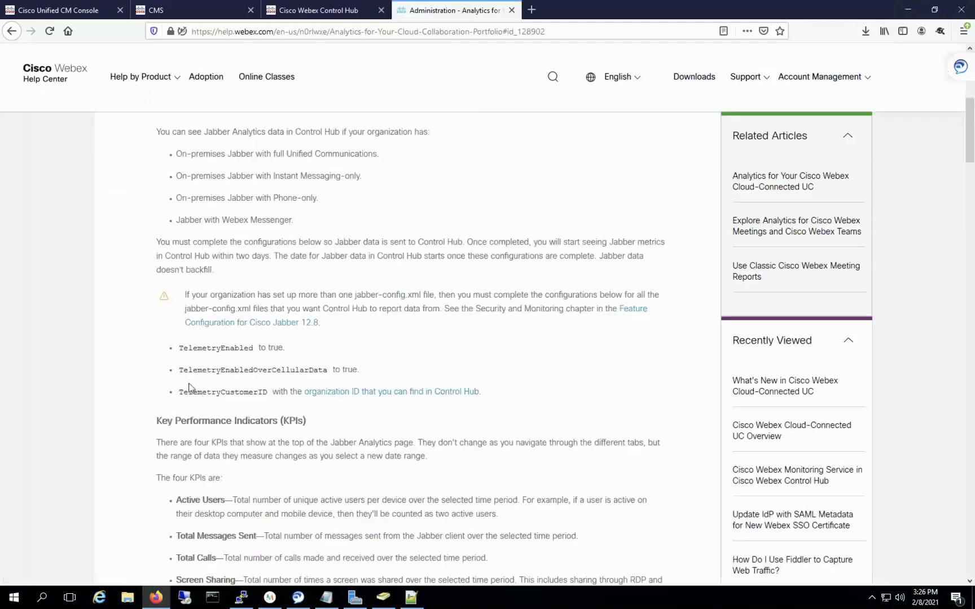
drag(178, 393, 265, 393)
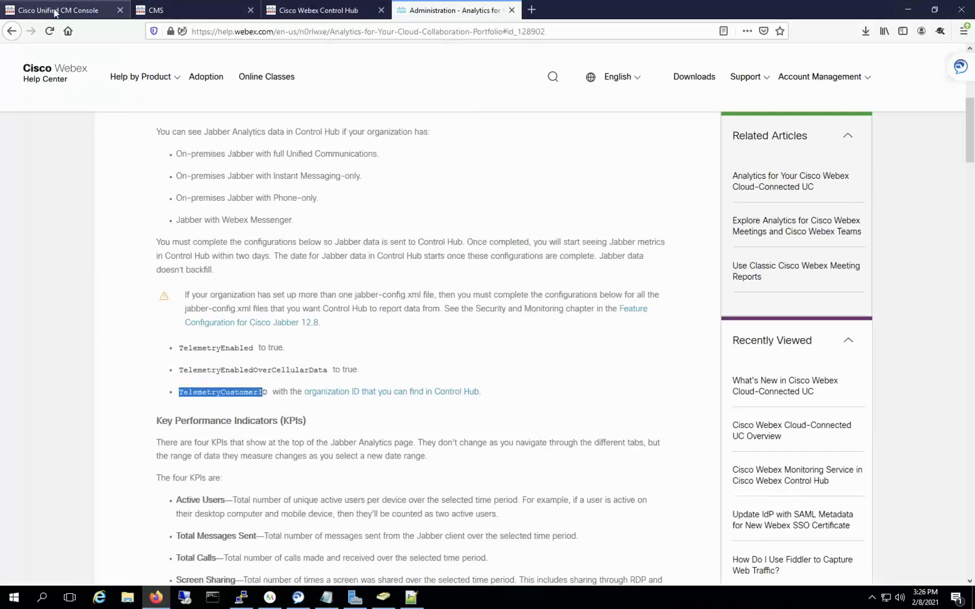
click(312, 10)
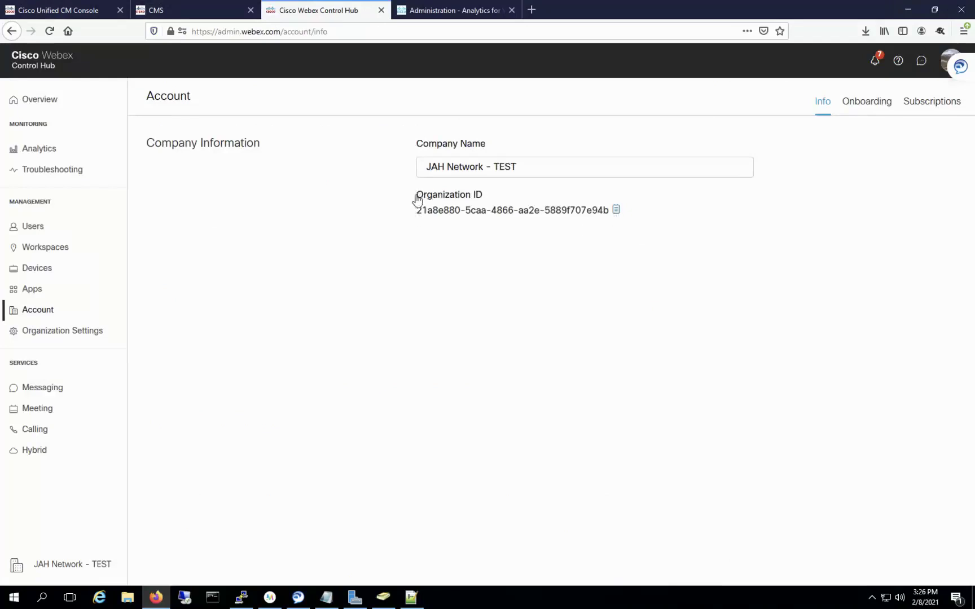
- Check the Organization ID entry in the Control Hub company information
drag(422, 195, 502, 196)
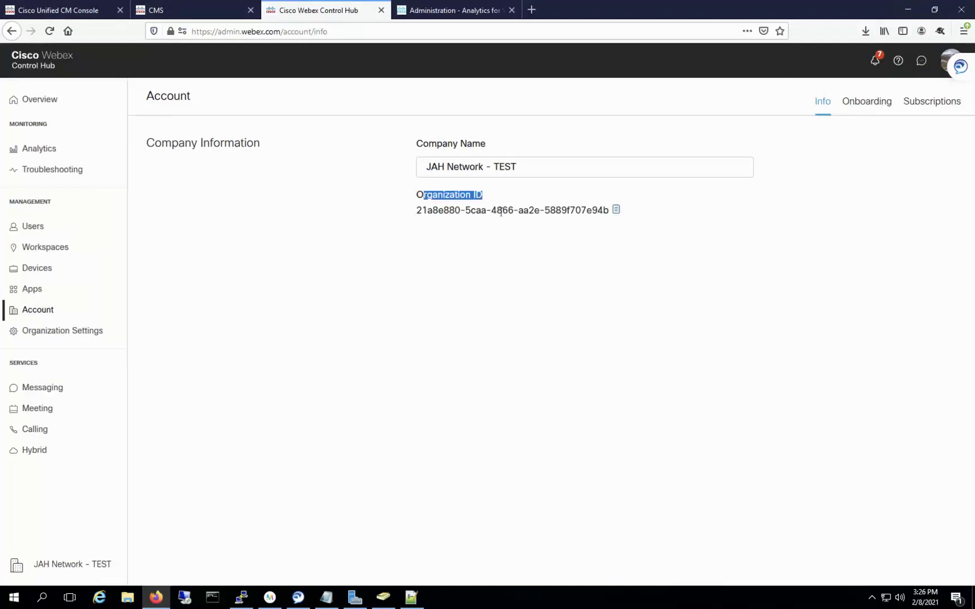
drag(514, 210, 400, 192)
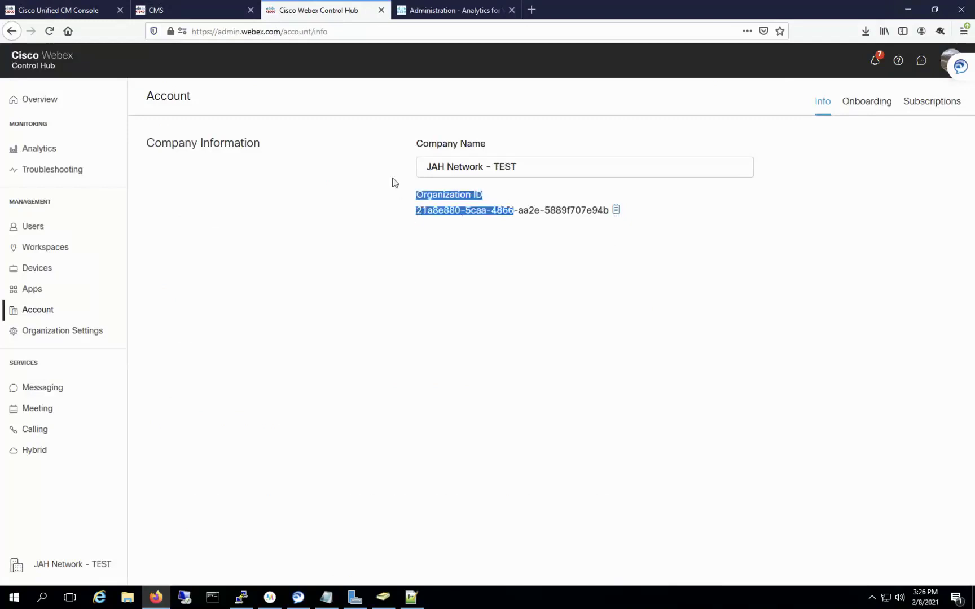
click(395, 182)
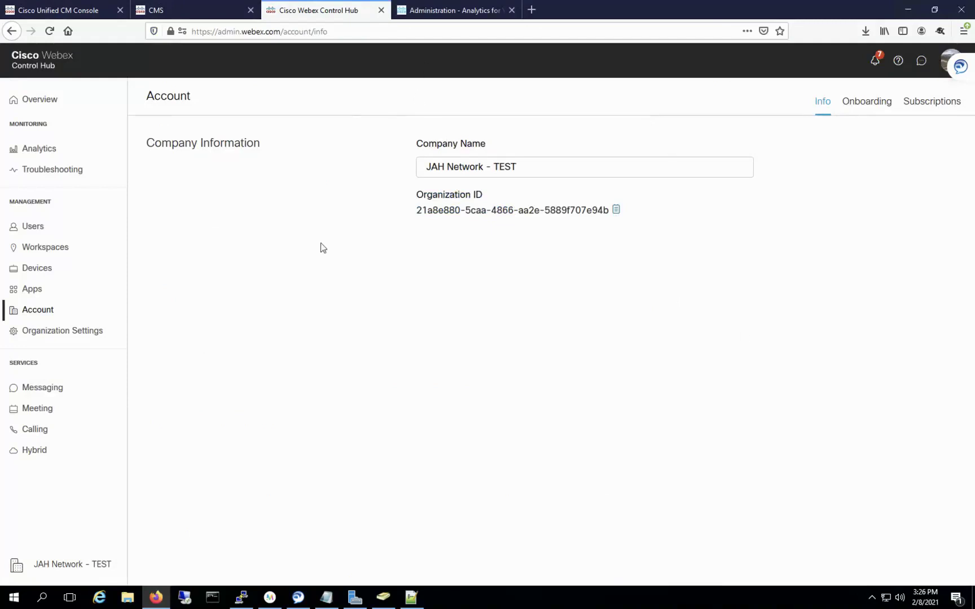
- Switch to Notepad and review the sample Jabber configuration XML containing the telemetry entries
click(326, 599)
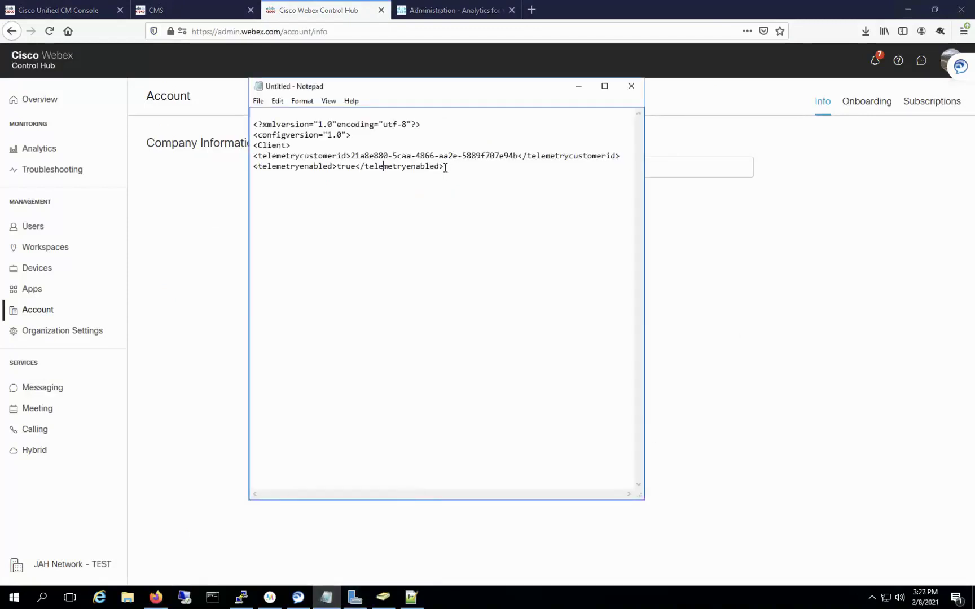
drag(444, 166, 258, 123)
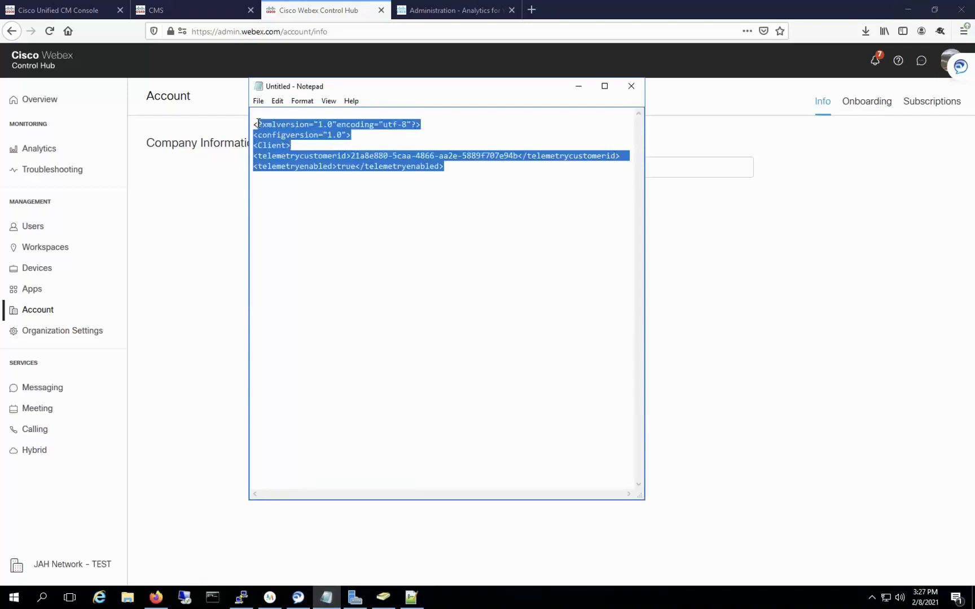
click(360, 200)
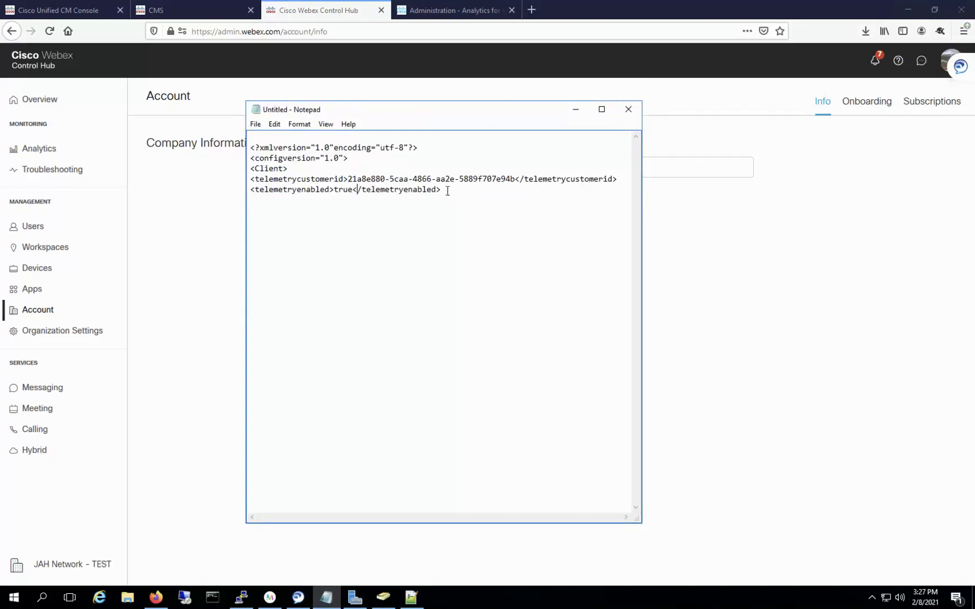
drag(443, 190, 257, 143)
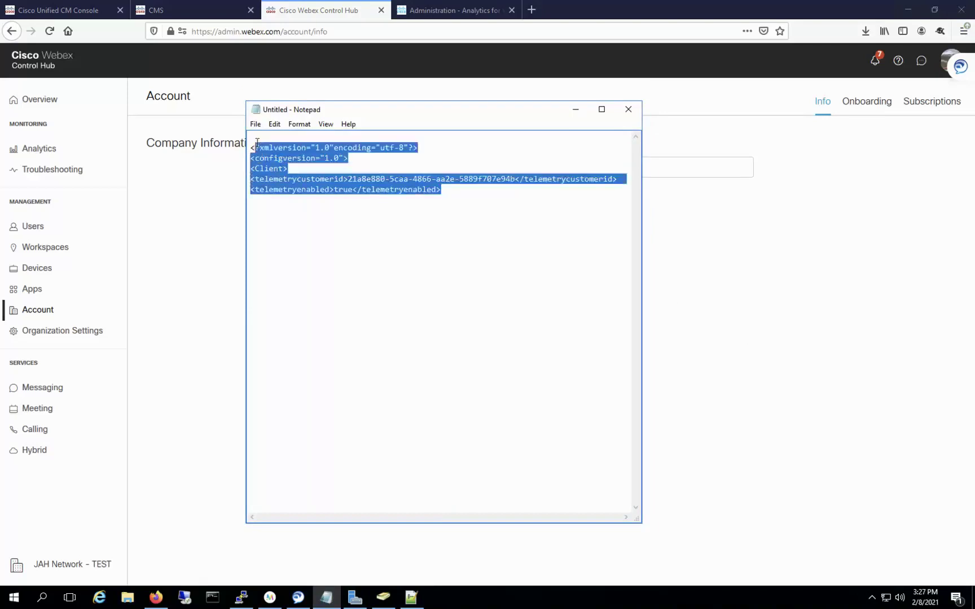
click(333, 207)
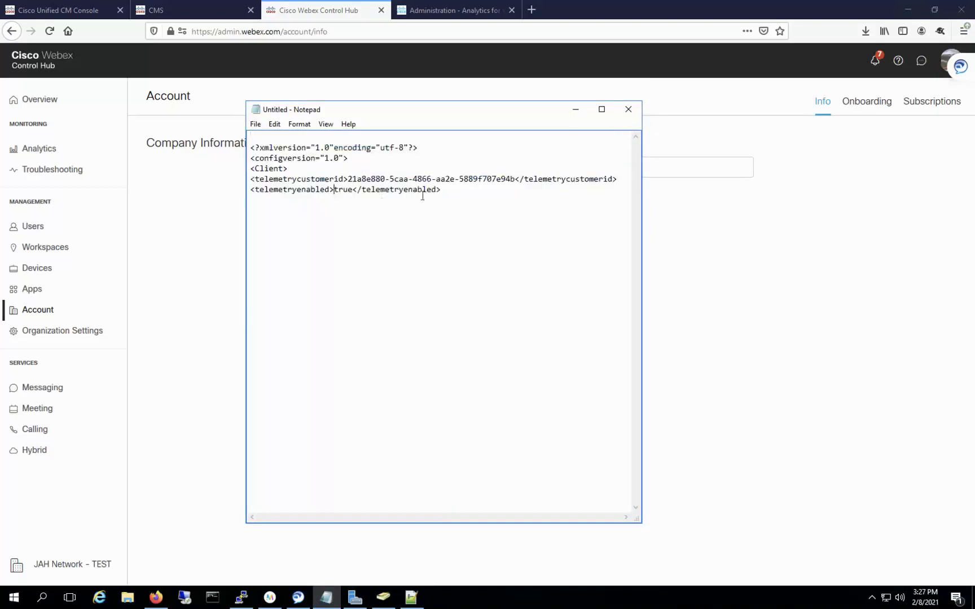
drag(442, 190, 255, 159)
click(329, 192)
- Examine the telemetrycustomerid and telemetryenabled values in the sample XML and return to the Control Hub account page
drag(347, 179, 513, 179)
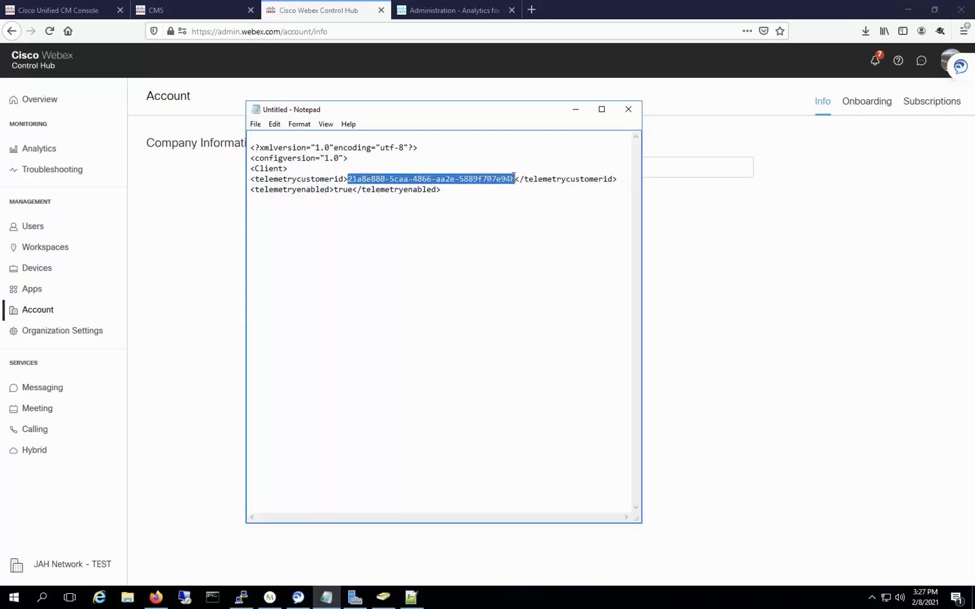
click(211, 196)
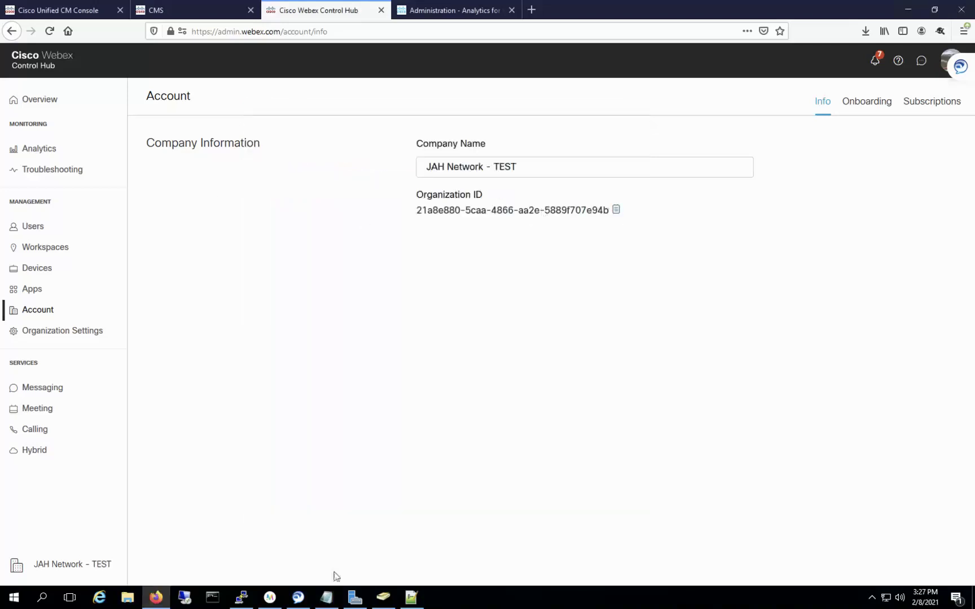
click(327, 598)
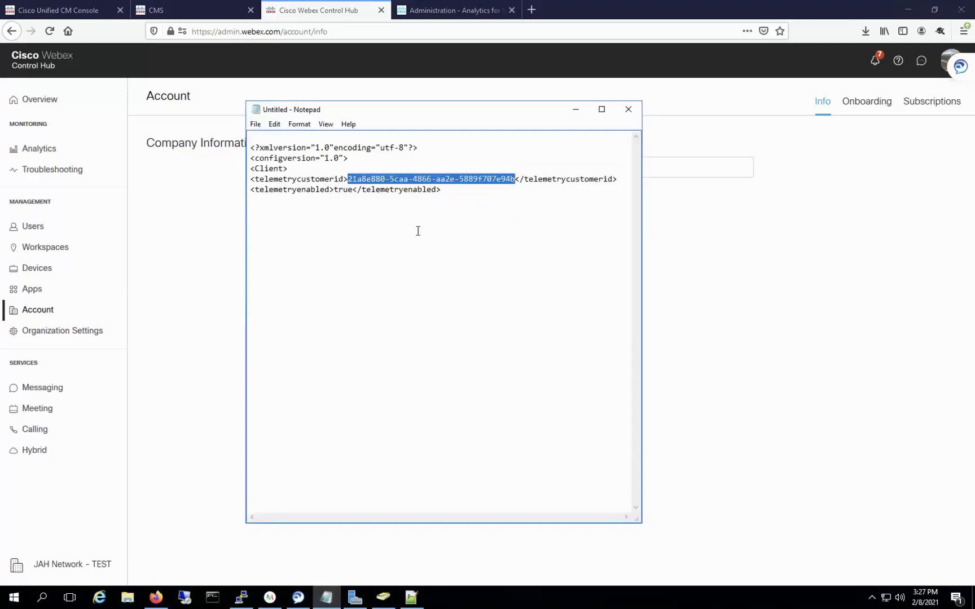
drag(335, 190, 353, 190)
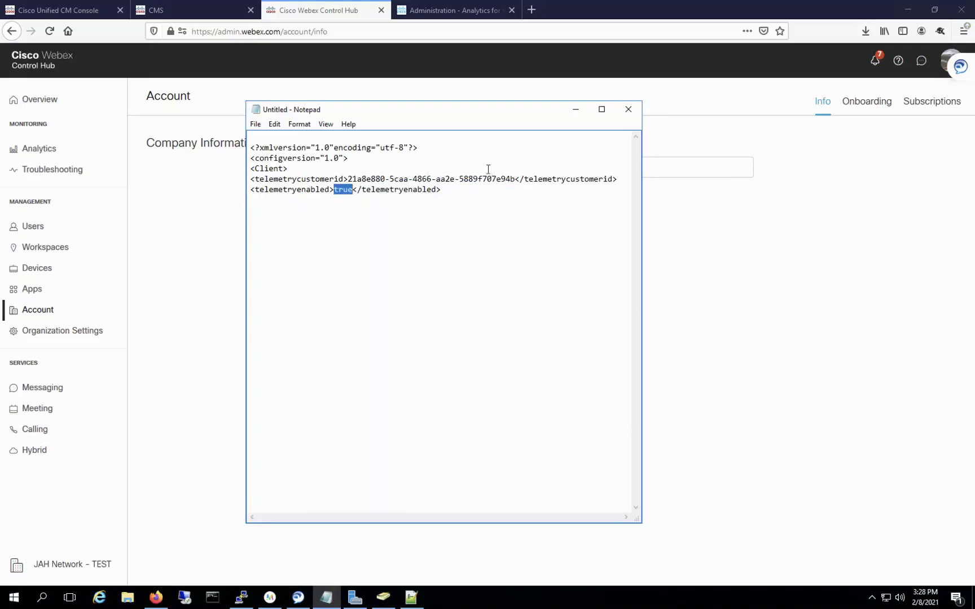
click(721, 300)
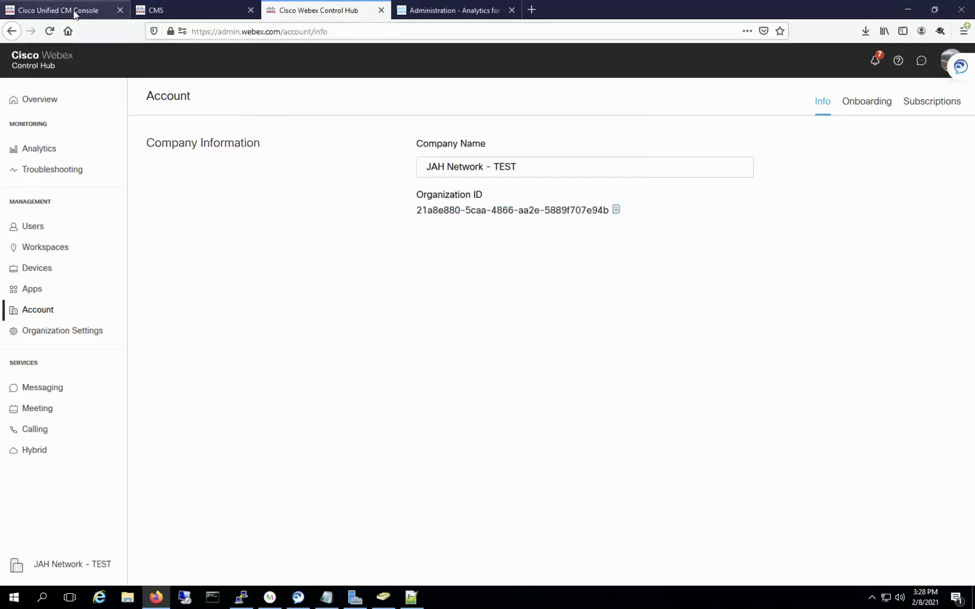
- Switch to Cisco Unified CM Administration, check the system version and open the UC Service list under the user settings
click(74, 14)
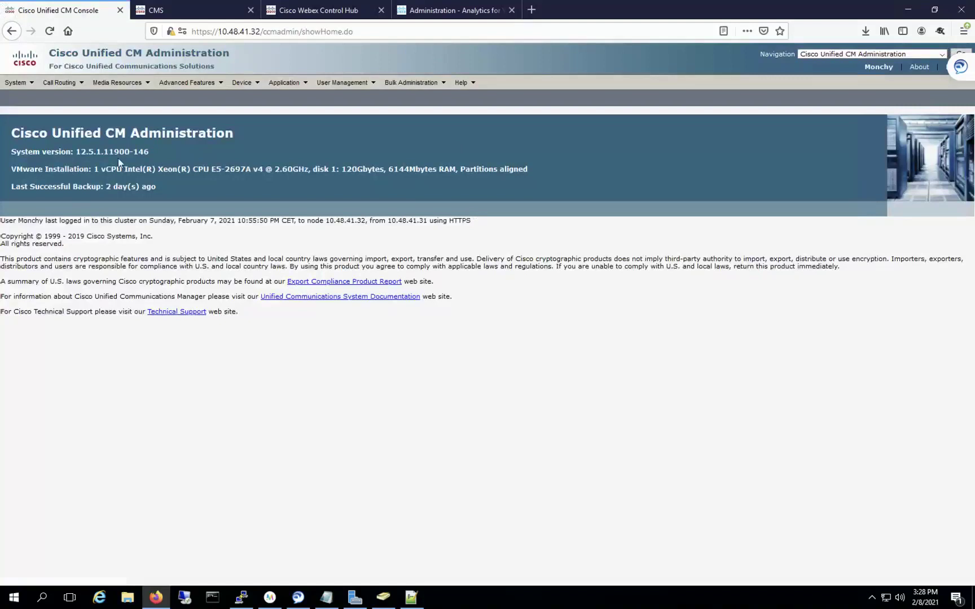
drag(84, 150, 96, 151)
mouse_move(337, 85)
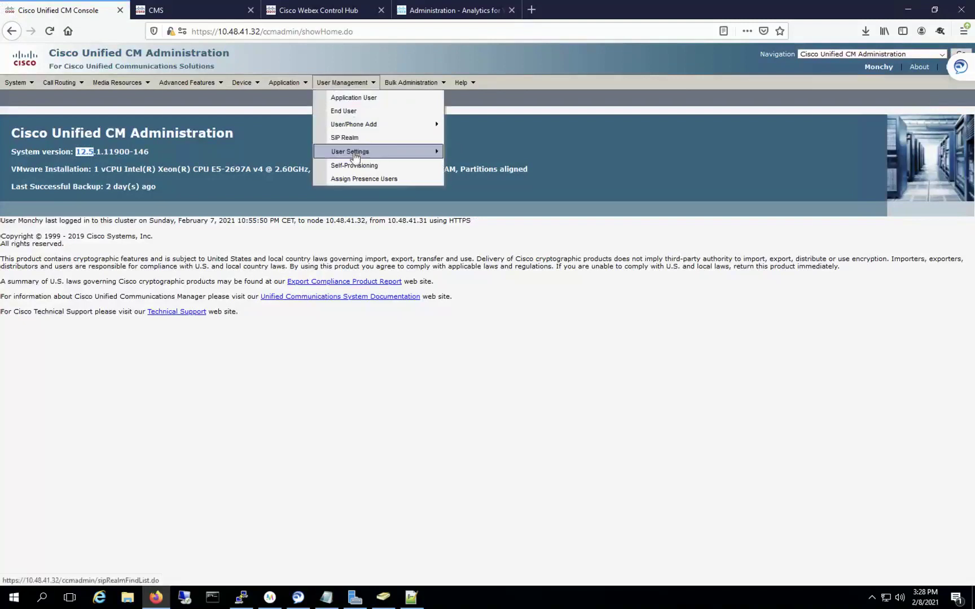
mouse_move(355, 156)
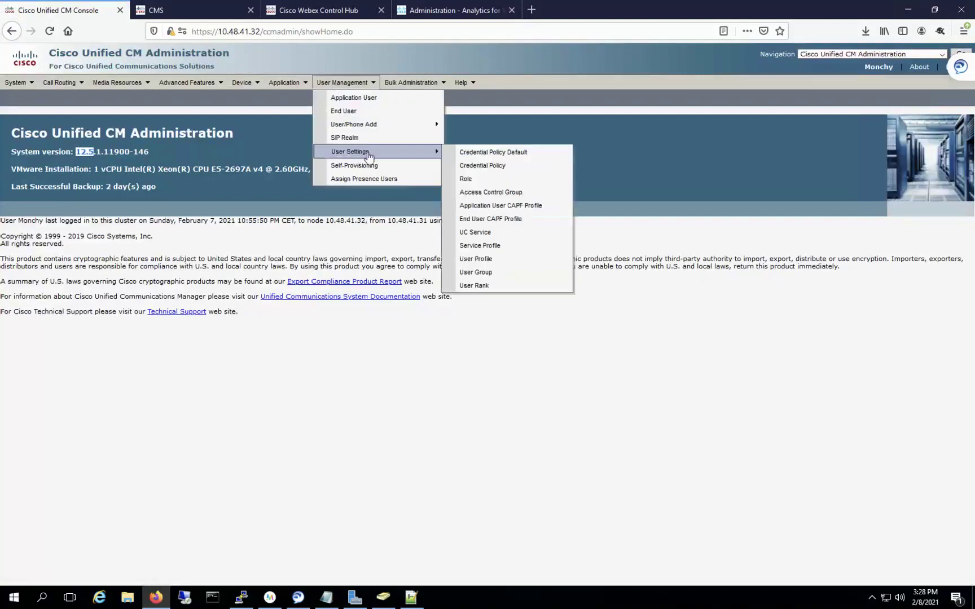
click(479, 232)
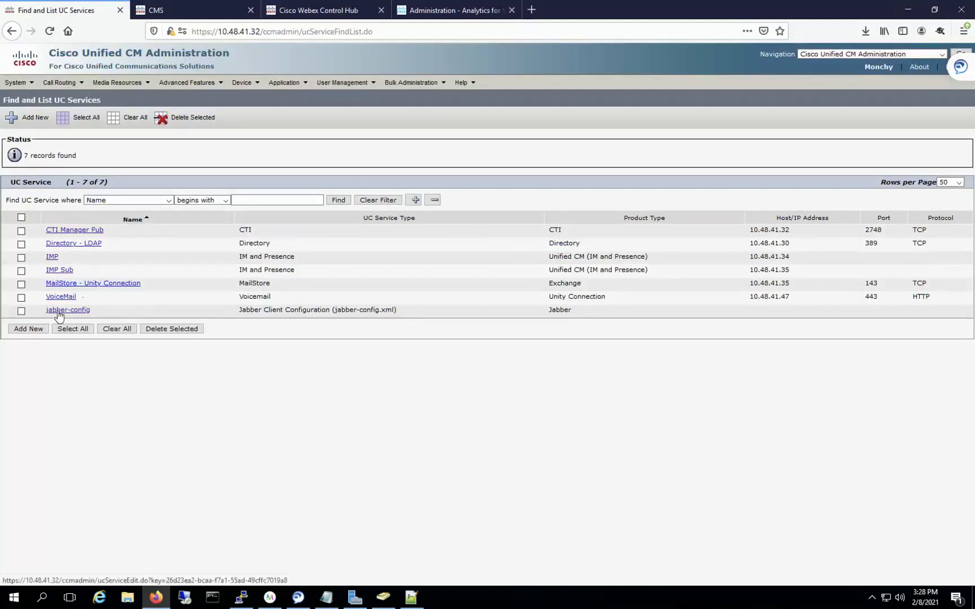
- Add a new UC service of type Jabber Client Configuration (jabber-config.xml)
click(27, 329)
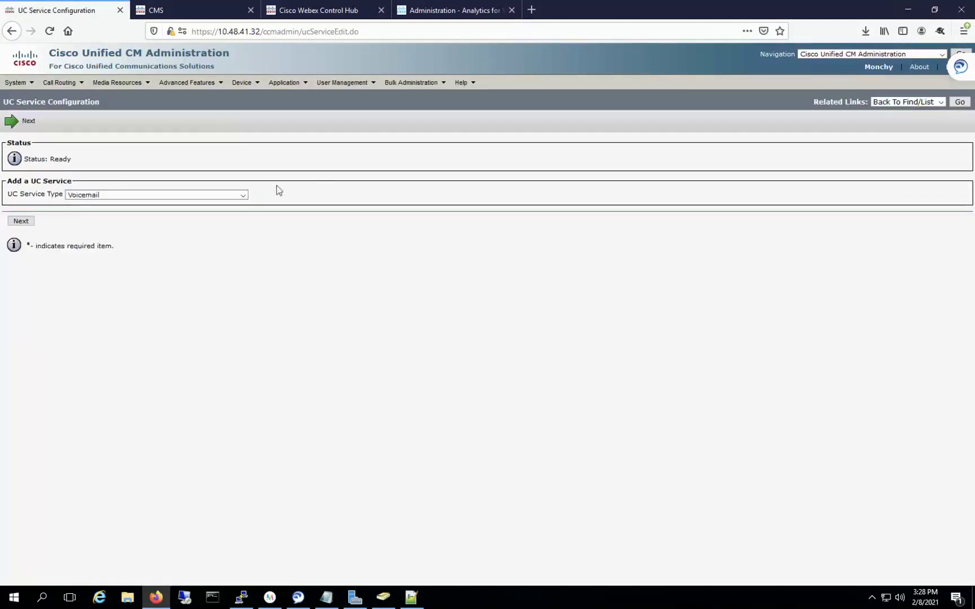
click(241, 195)
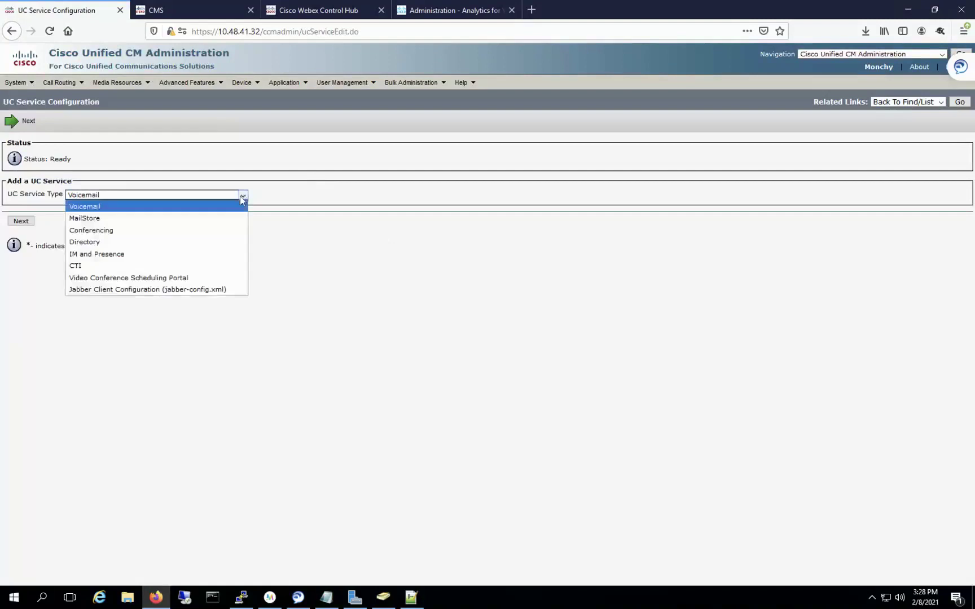
click(88, 290)
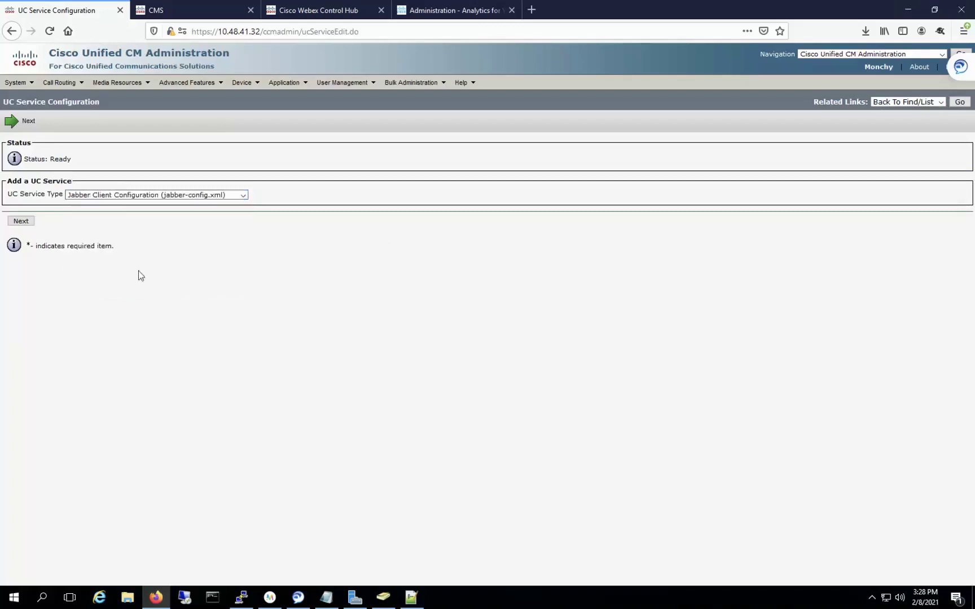
click(21, 221)
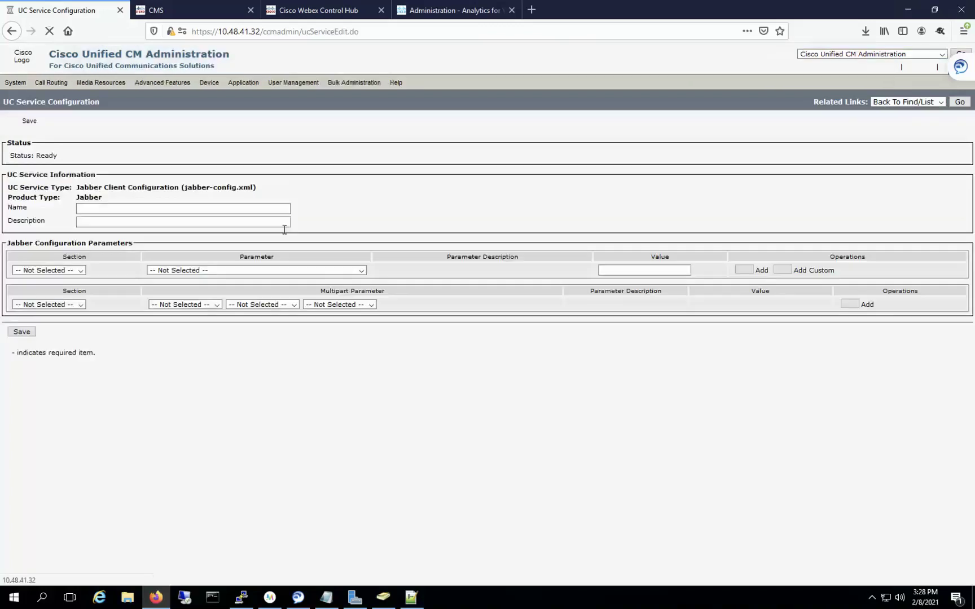
- Name the new Jabber UC service Telemetry
click(186, 214)
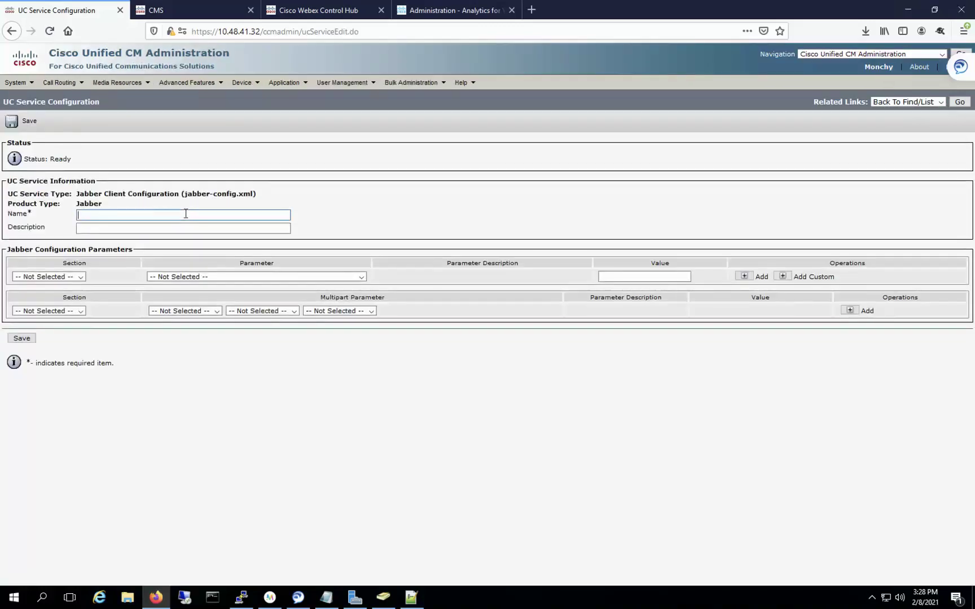
text(T)
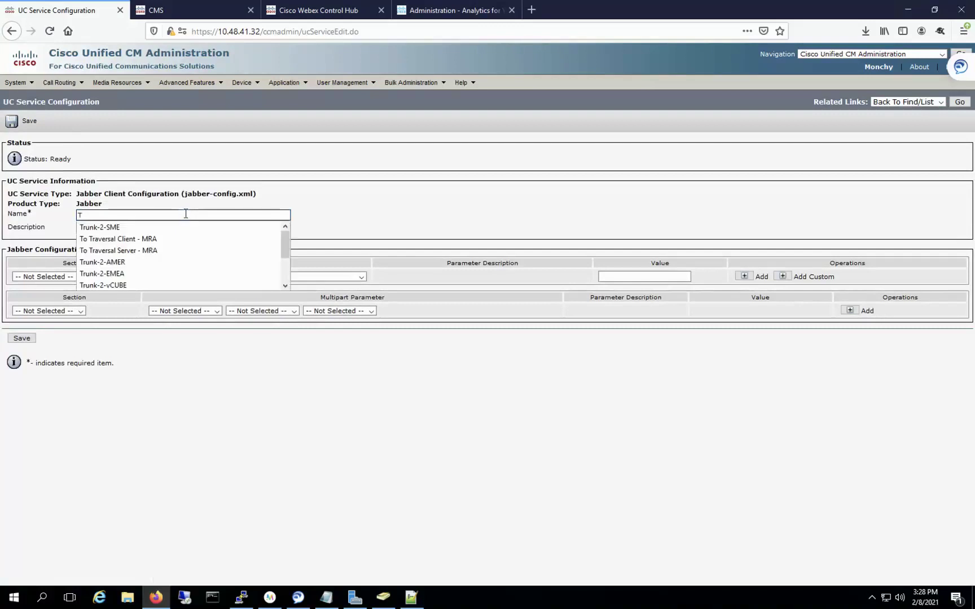
text(el)
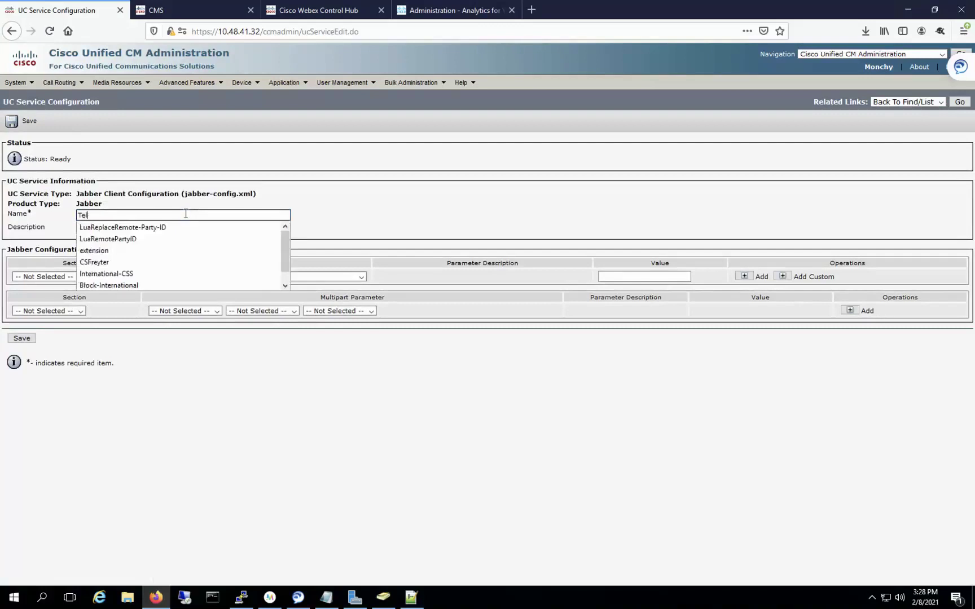
text(emetry)
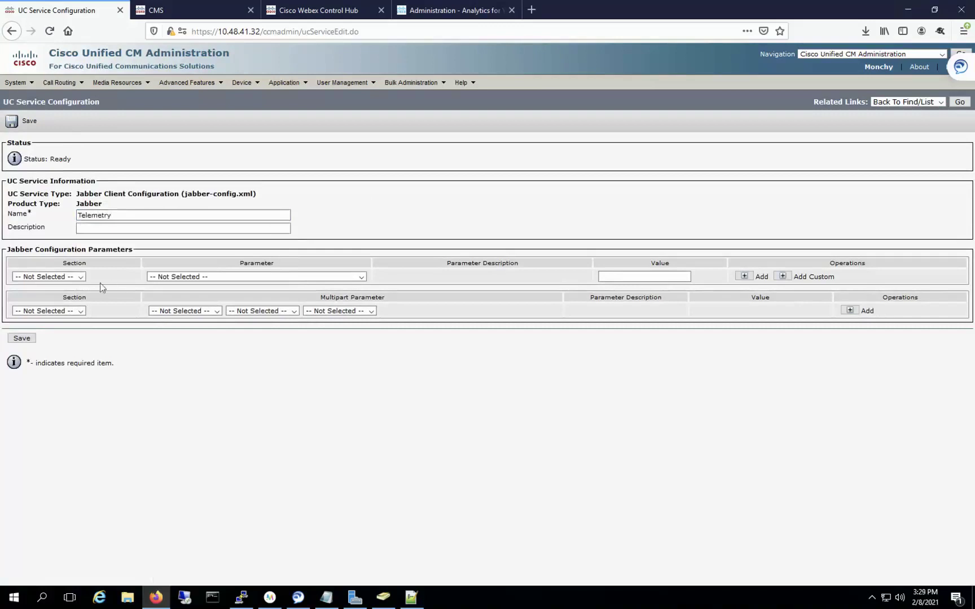
- Add the TelemetryEnabled parameter from the Policies section with the value true to the Jabber configuration parameters
click(80, 278)
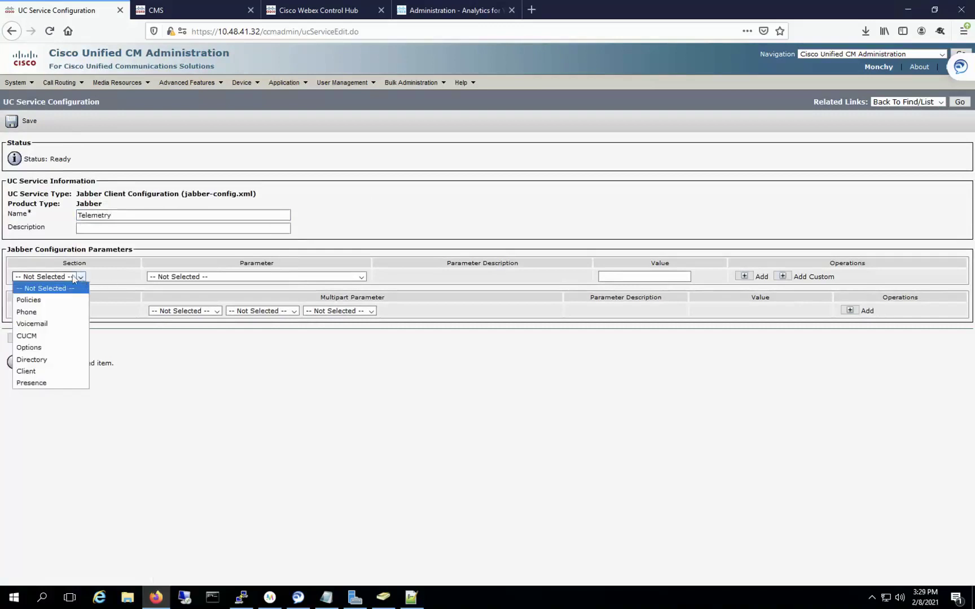
click(46, 300)
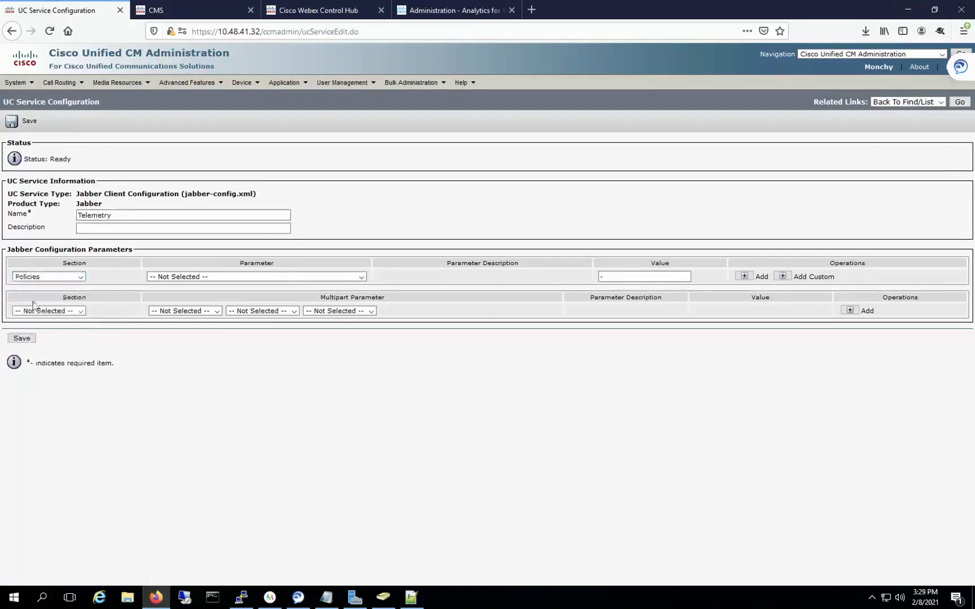
click(360, 277)
scroll(254, 337, down, 10)
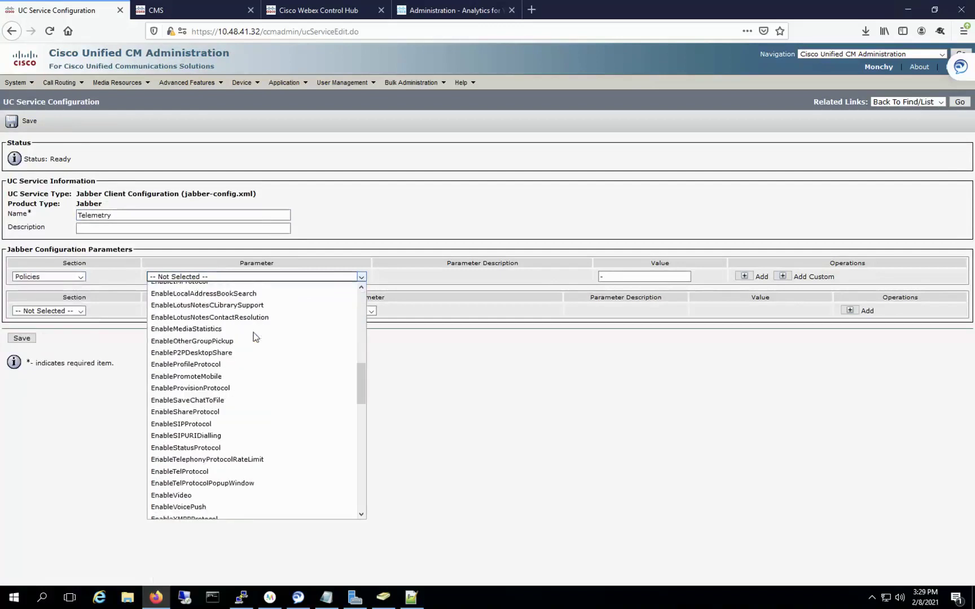
scroll(253, 338, down, 6)
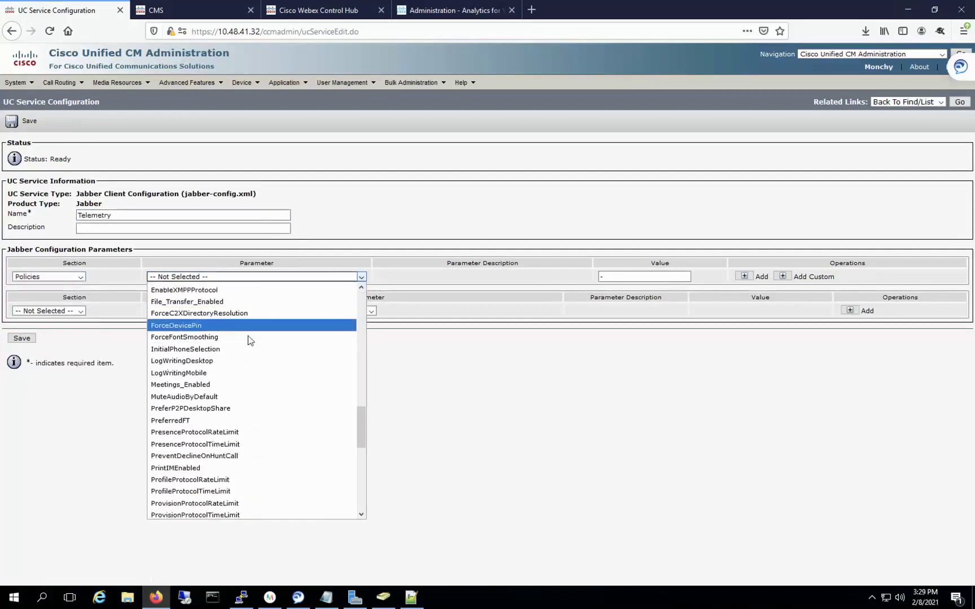
scroll(250, 355, down, 4)
scroll(253, 371, down, 4)
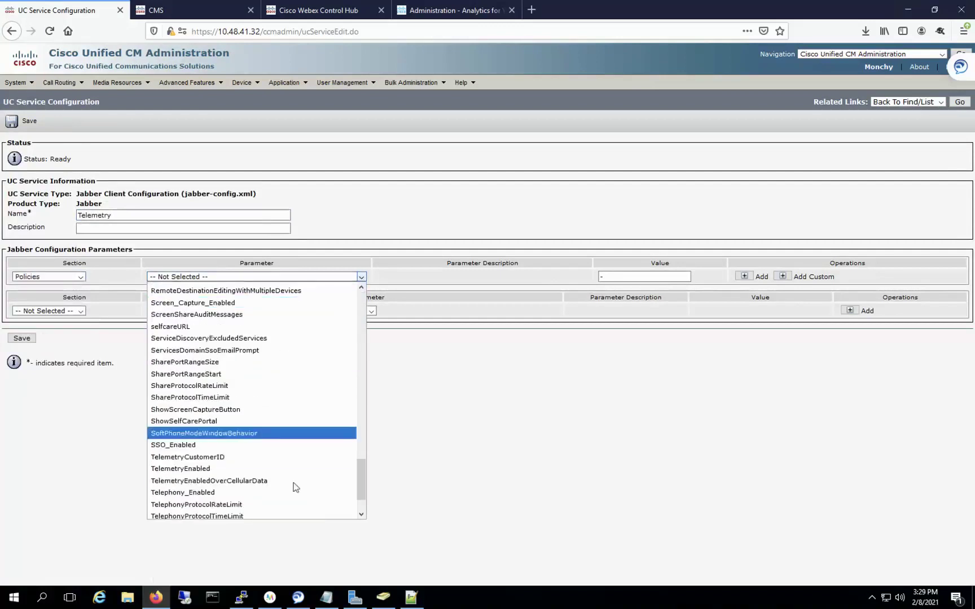
click(190, 468)
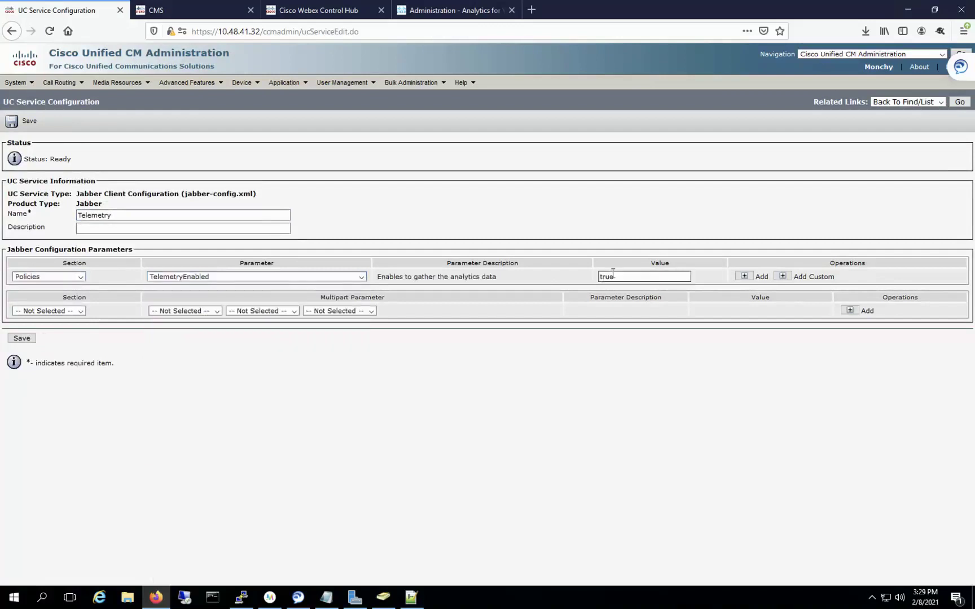
click(744, 277)
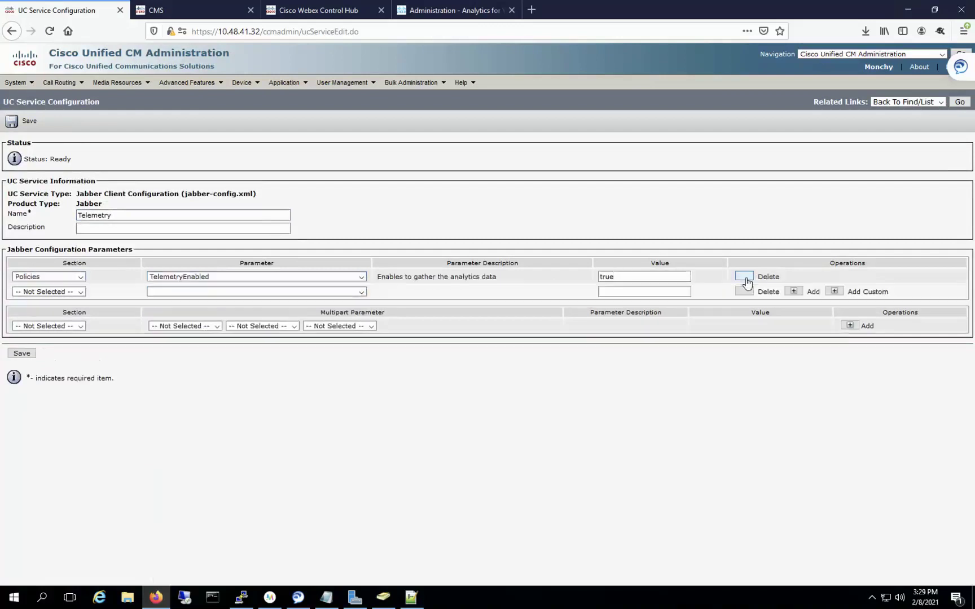
- Add the TelemetryCustomerID parameter from the Policies section as the second Jabber configuration parameter
click(80, 292)
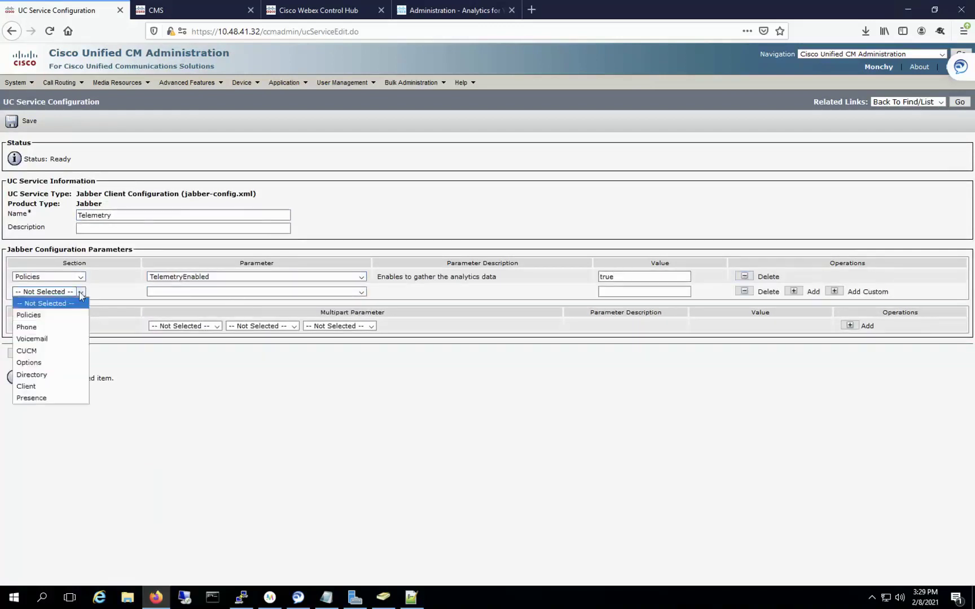
click(33, 316)
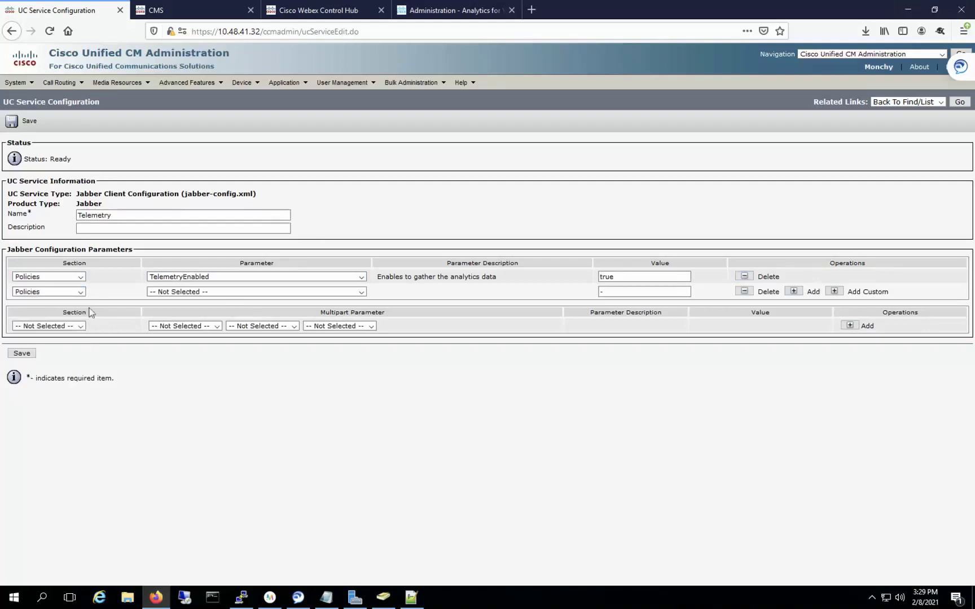
click(223, 291)
scroll(220, 344, down, 12)
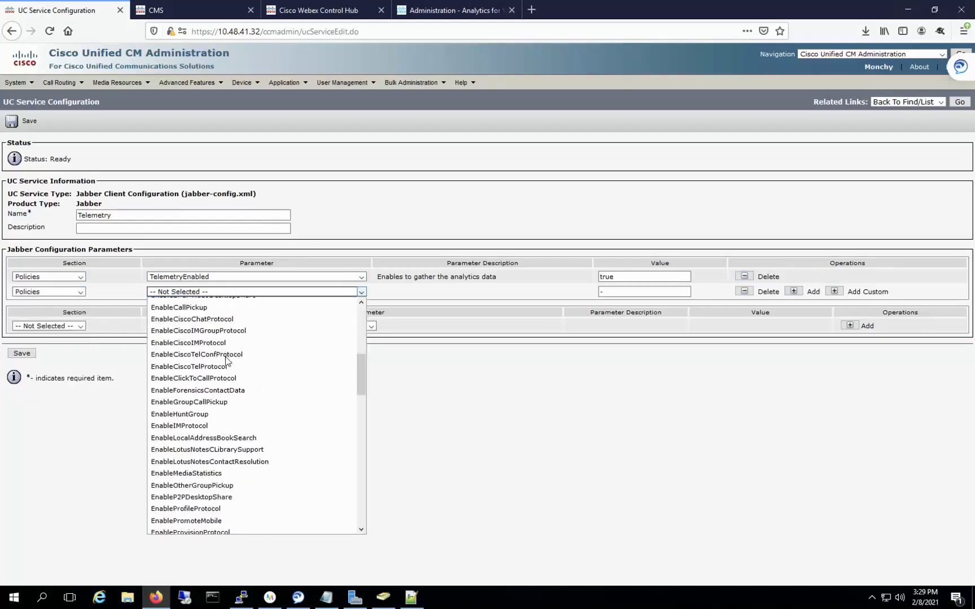
scroll(226, 358, down, 5)
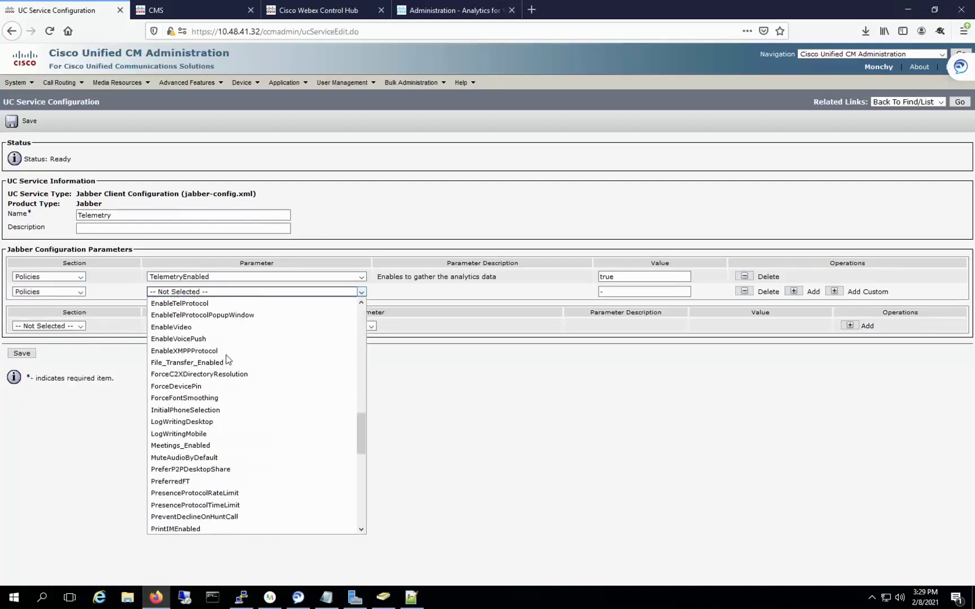
scroll(227, 361, down, 12)
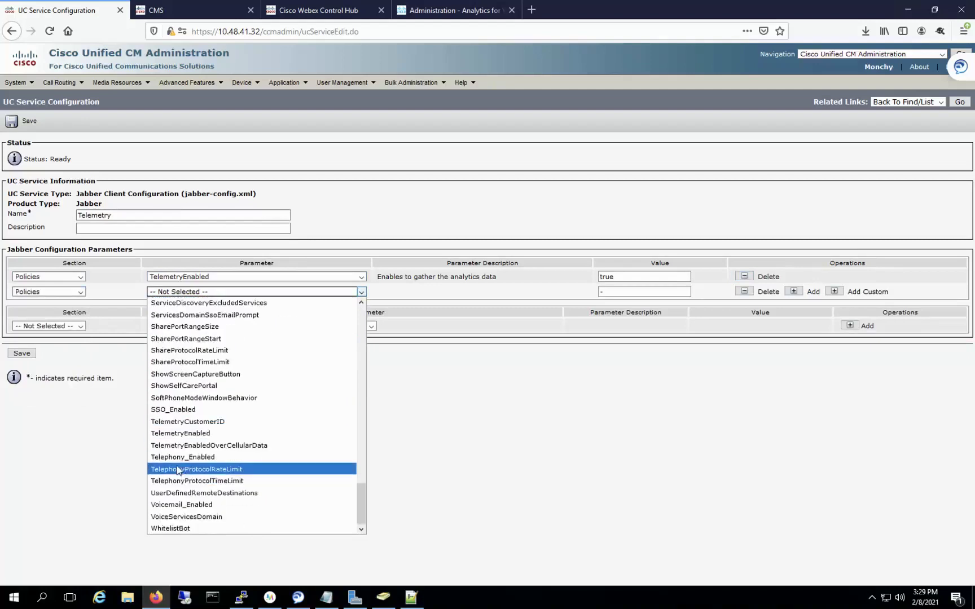
click(181, 423)
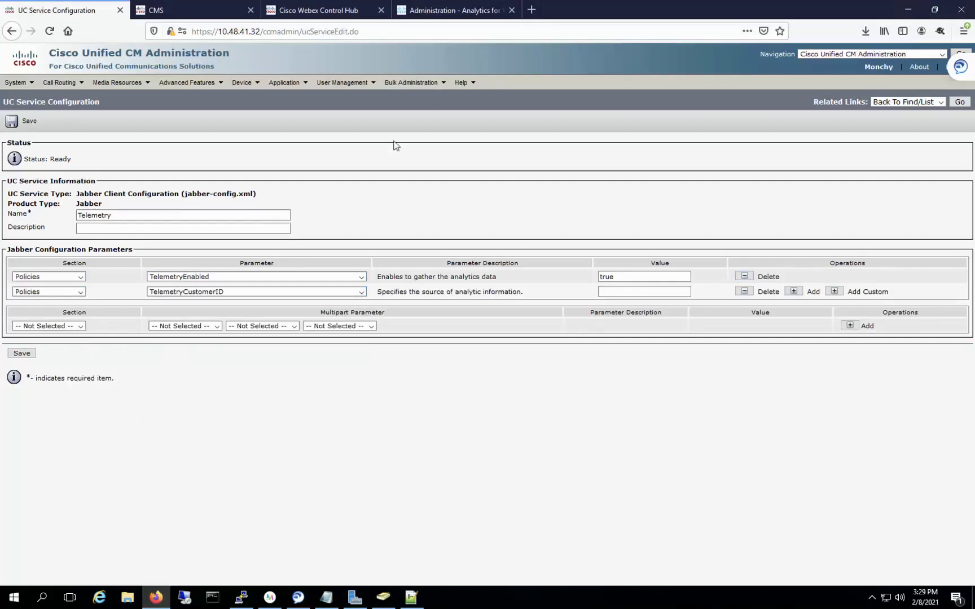
- Fill the TelemetryCustomerID value with the organization ID from the Webex Control Hub account information
click(331, 20)
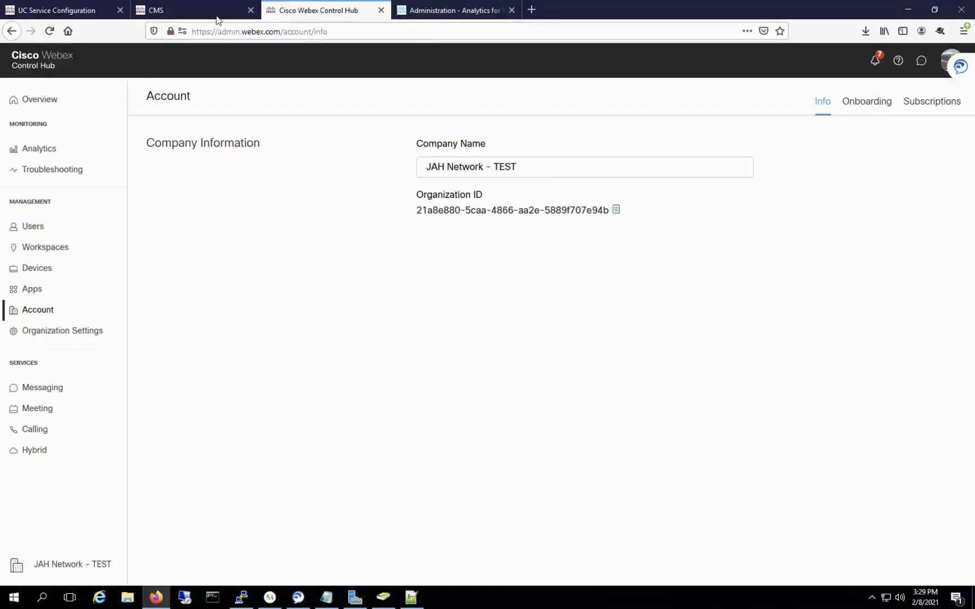
click(68, 14)
click(615, 290)
key(ctrl+v)
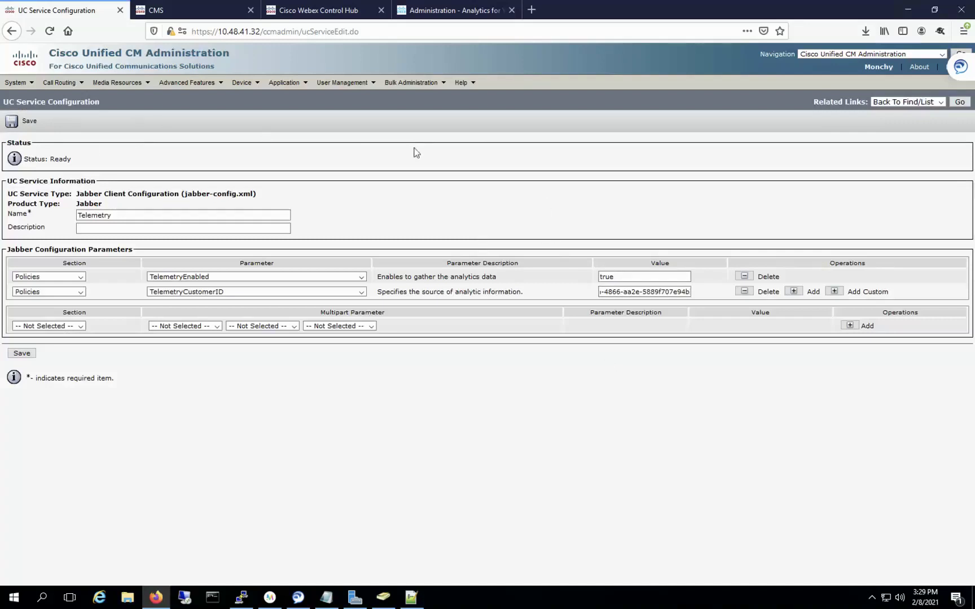
- Return to the UC service list without saving, open the existing jabber-config service and review its TelemetryCustomerID and TelemetryEnabled parameters
click(959, 102)
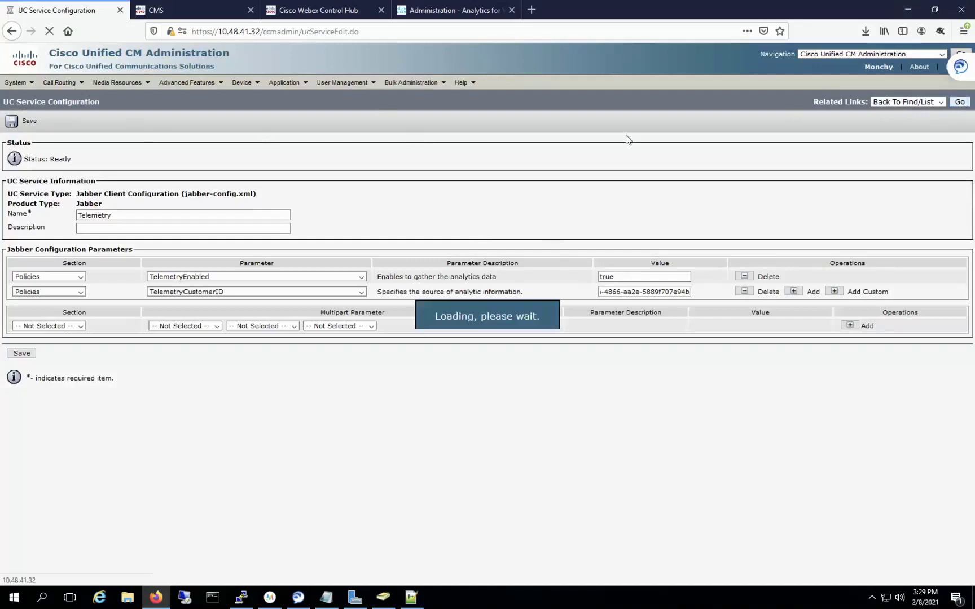
click(79, 311)
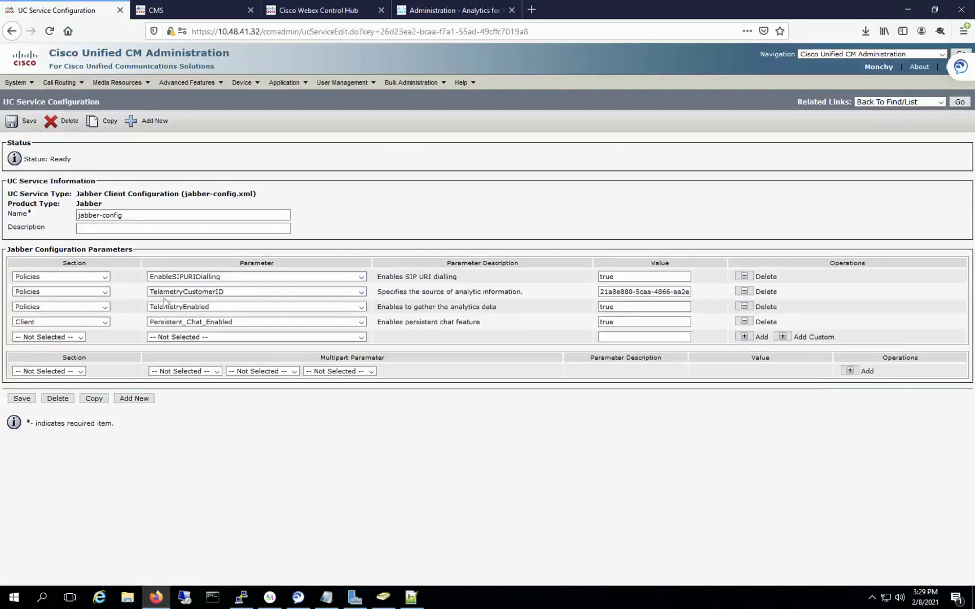
click(213, 311)
click(213, 310)
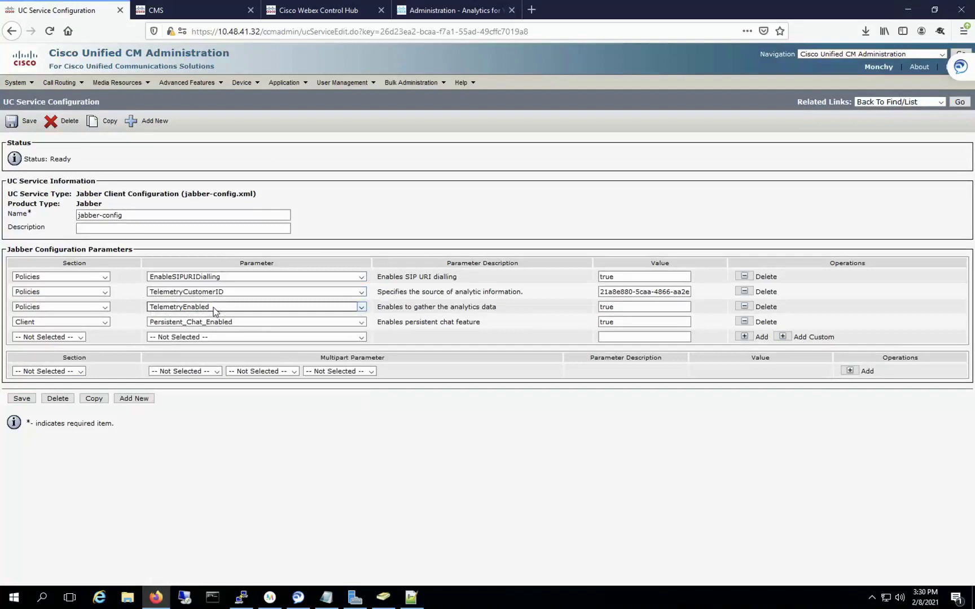
click(636, 309)
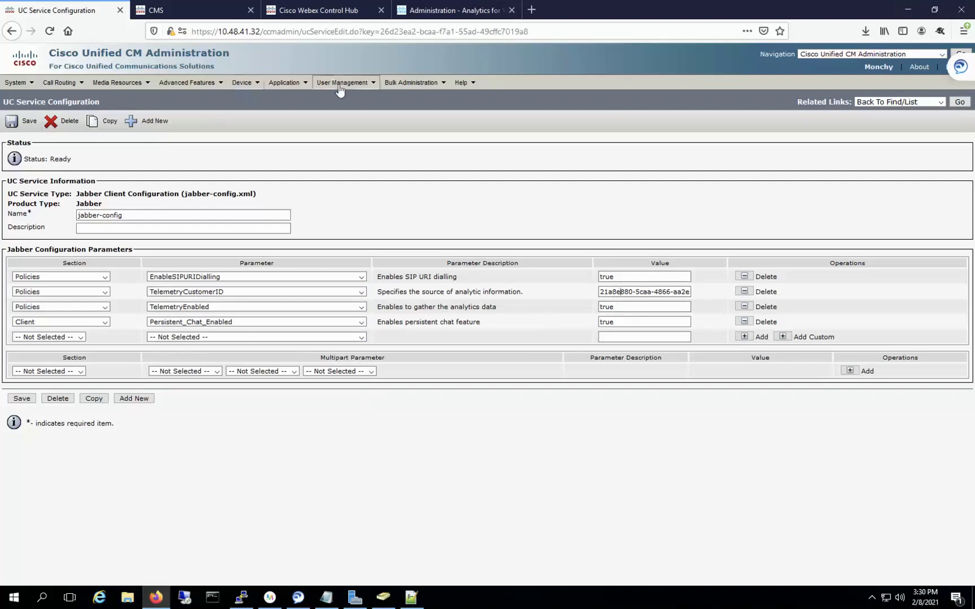
- List the service profiles under the user settings and open the system default profile JabberServ-Profile
mouse_move(339, 84)
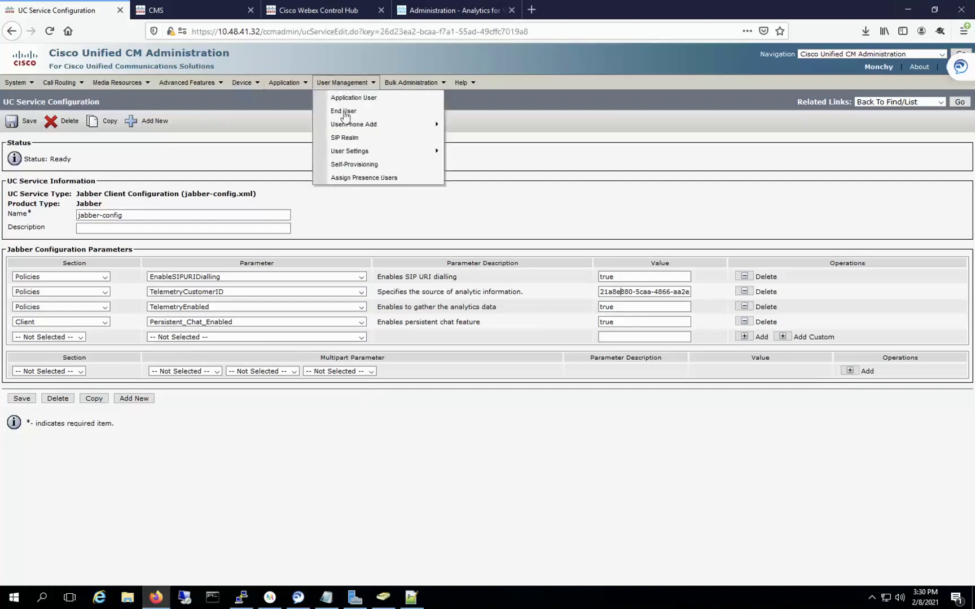
mouse_move(364, 160)
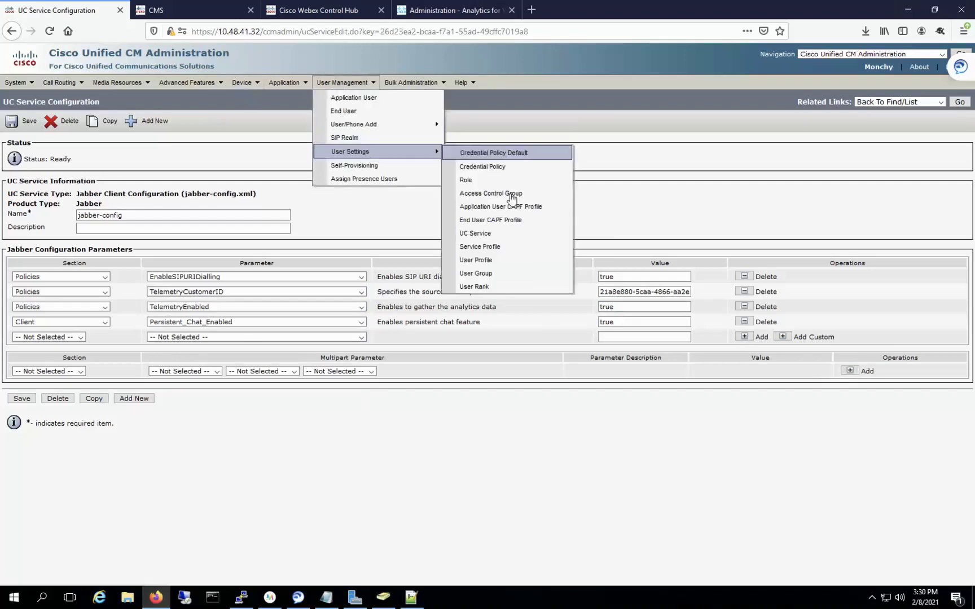
click(495, 247)
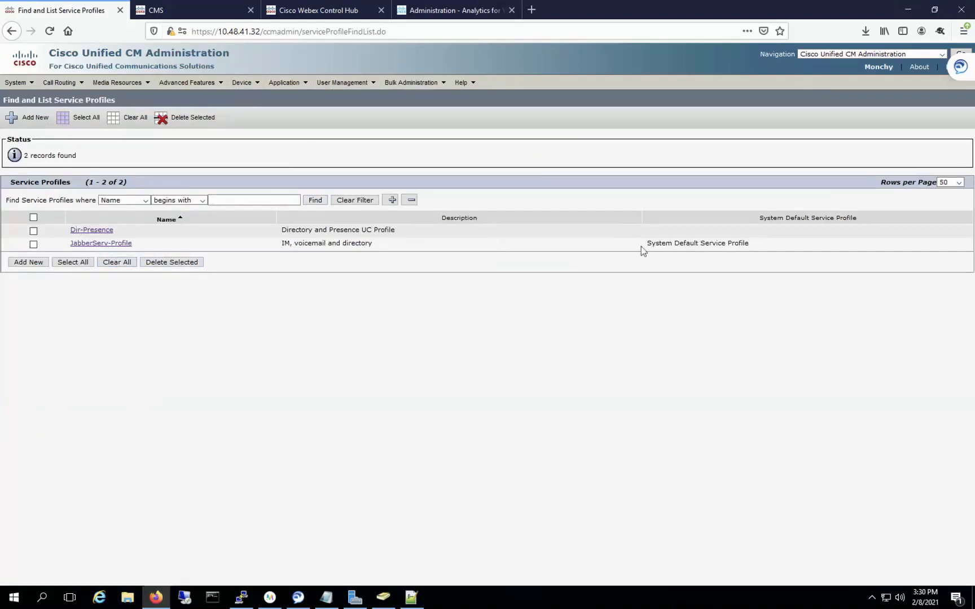
drag(647, 243, 754, 248)
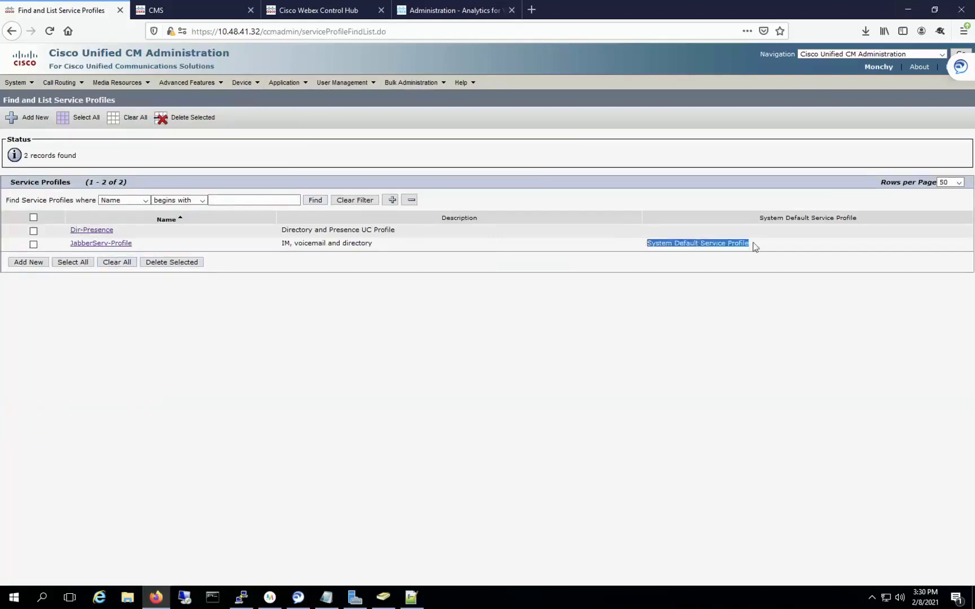
click(115, 245)
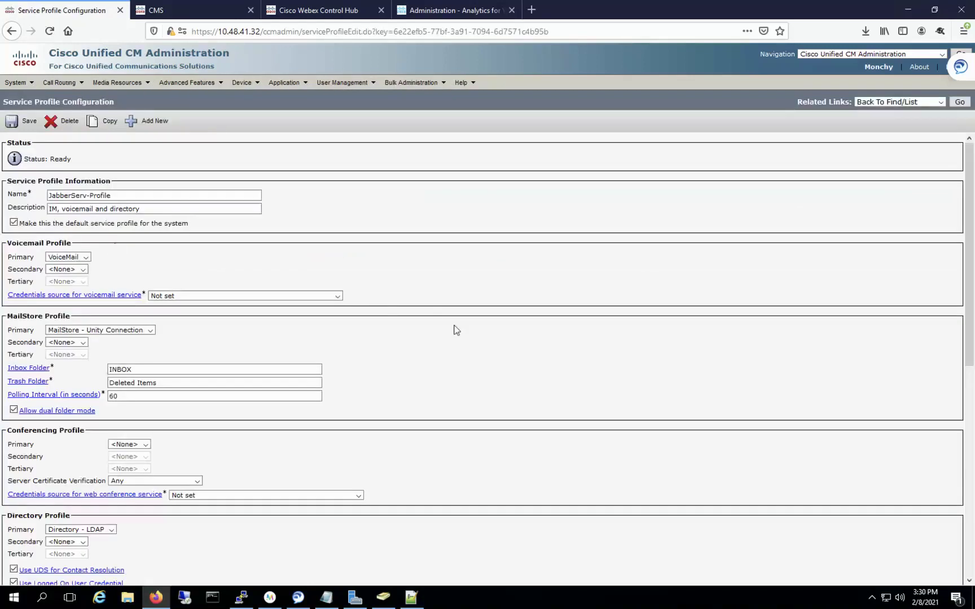
- Check which services are available as the Common Jabber Client Configuration (jabber-config.xml) in the service profile, keeping jabber-config selected
scroll(455, 354, down, 10)
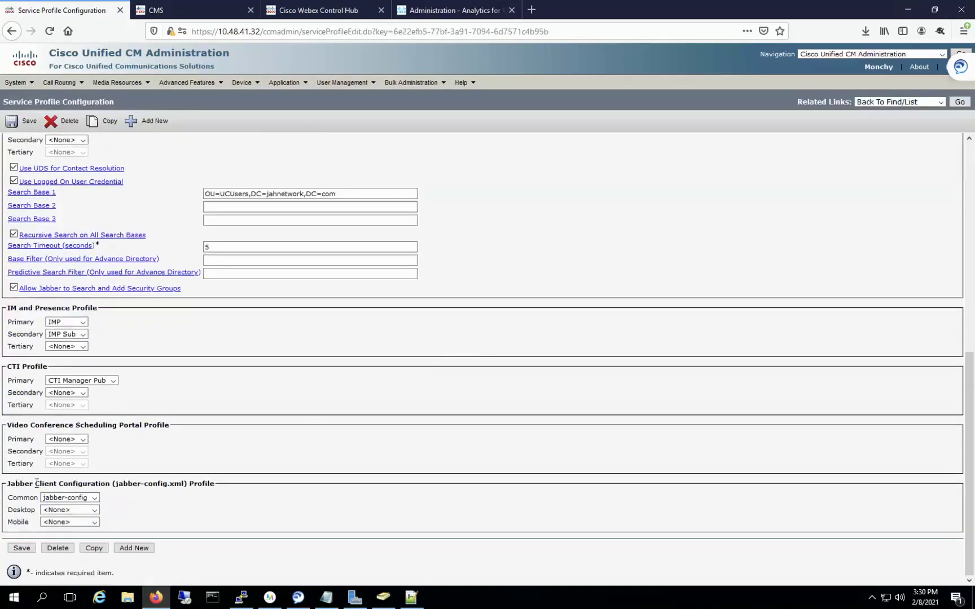
click(95, 498)
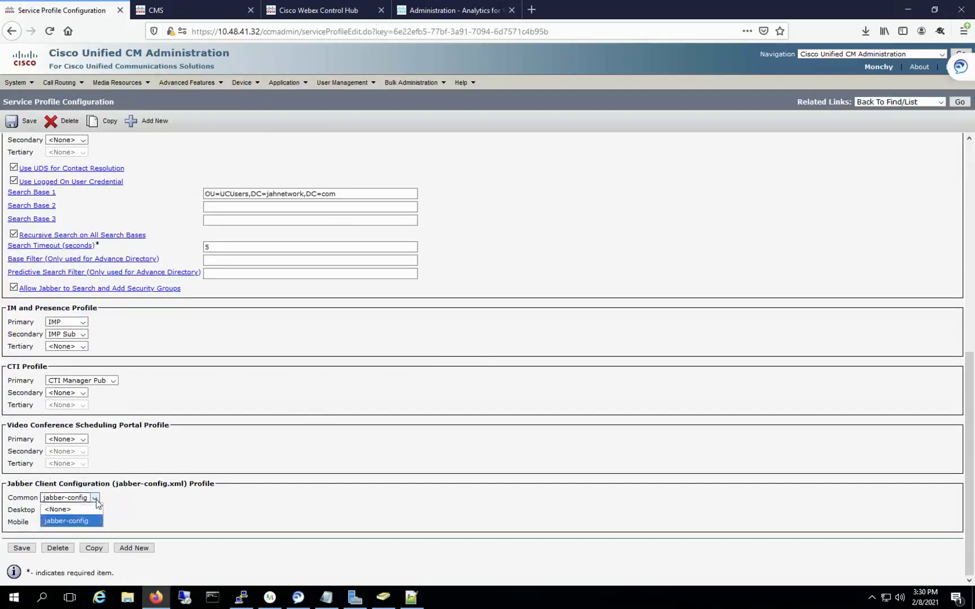
click(282, 500)
scroll(400, 415, up, 8)
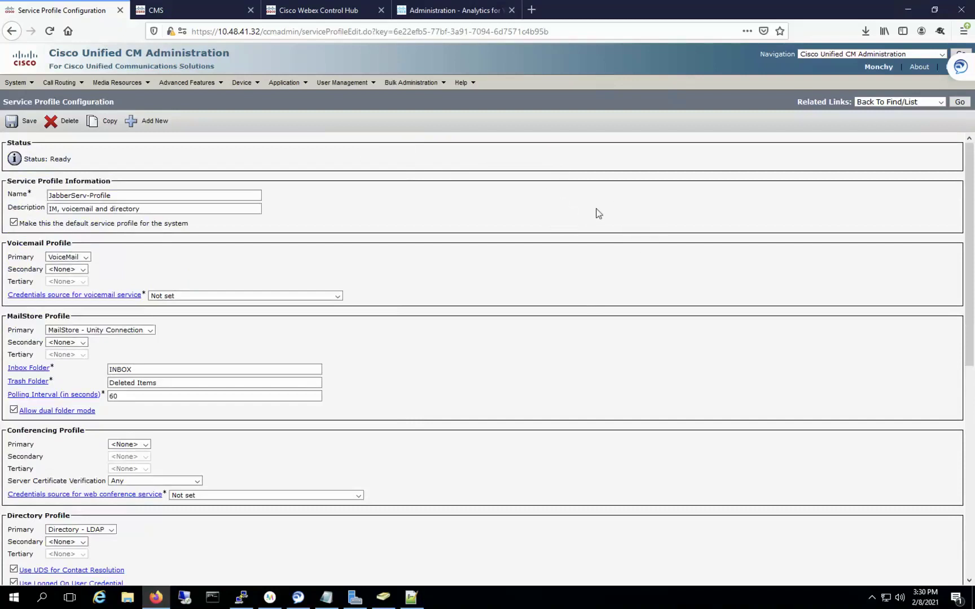
- Switch to Webex Control Hub and open the Jabber analytics dashboard
click(324, 12)
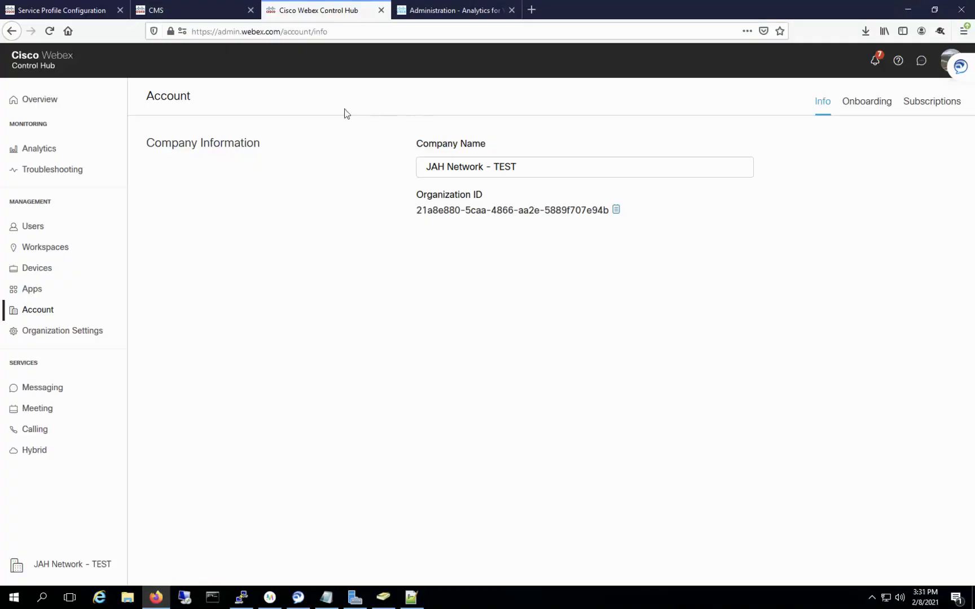
click(45, 148)
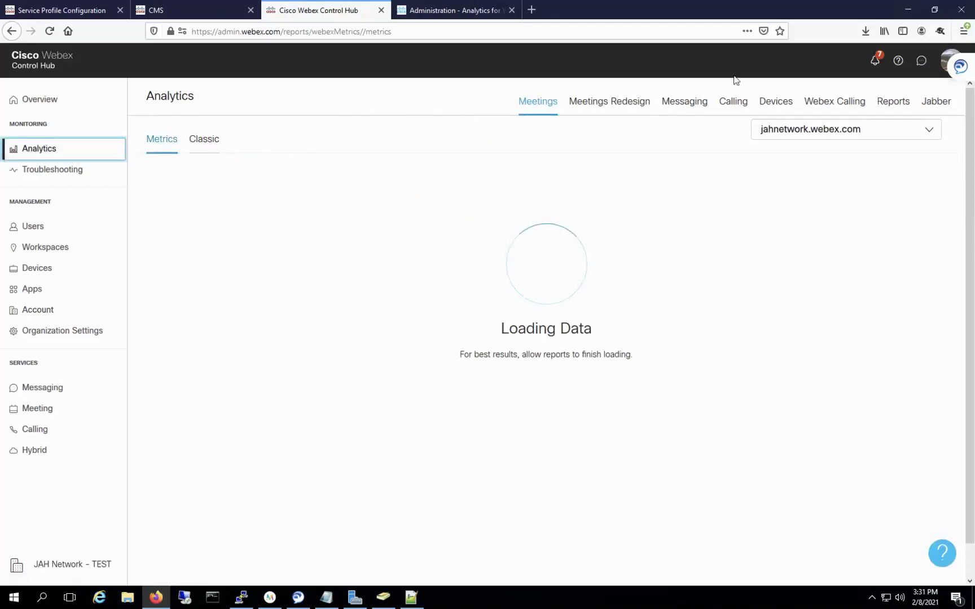
click(936, 108)
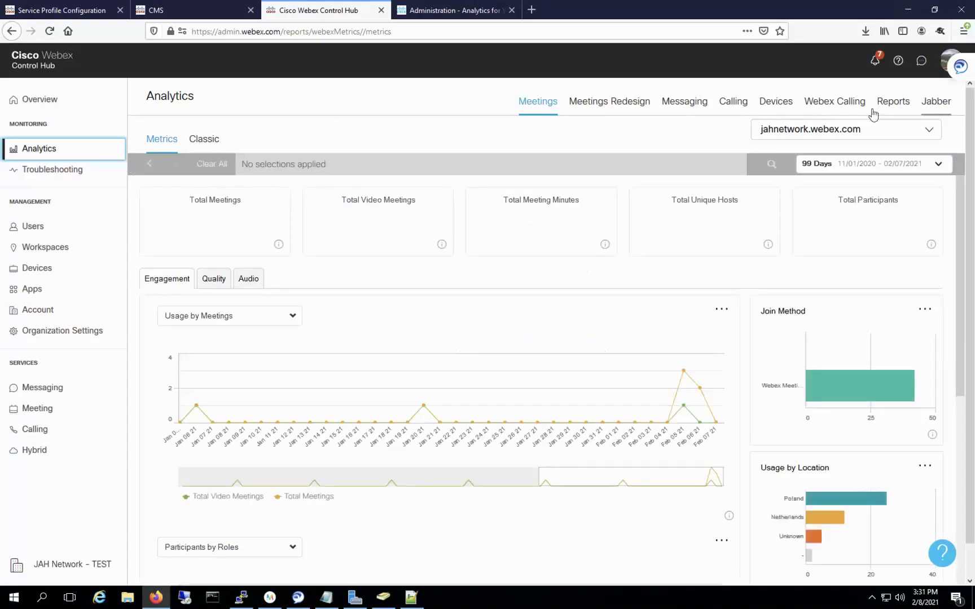
click(936, 103)
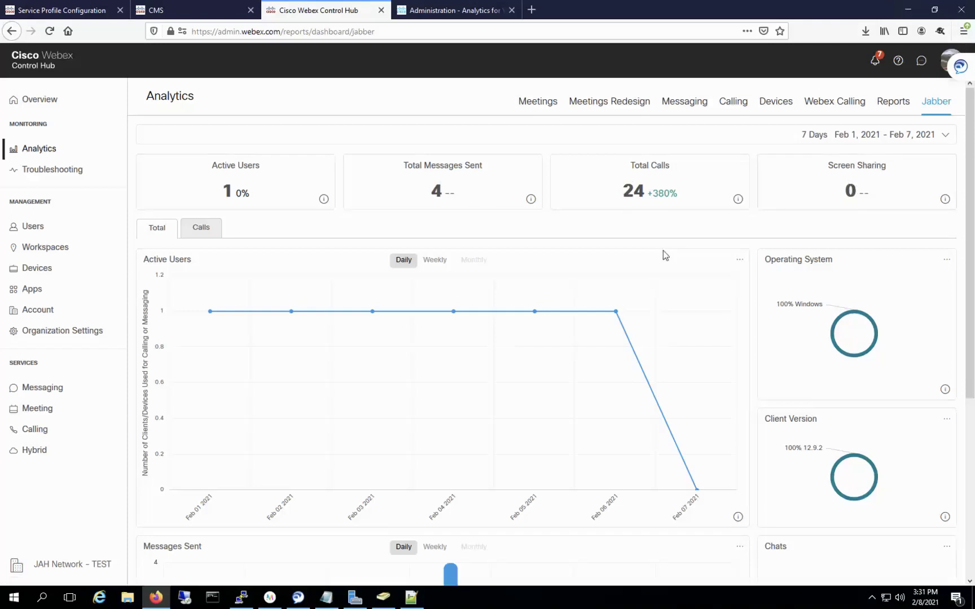
- Review the Active Users and Messages Sent charts on the Jabber analytics dashboard
scroll(639, 248, down, 1)
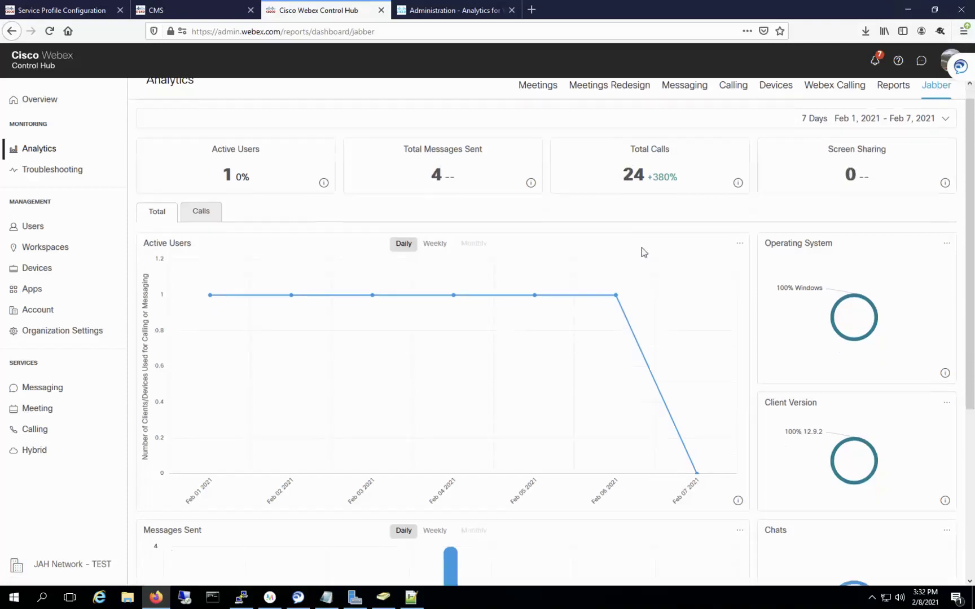
scroll(608, 259, down, 2)
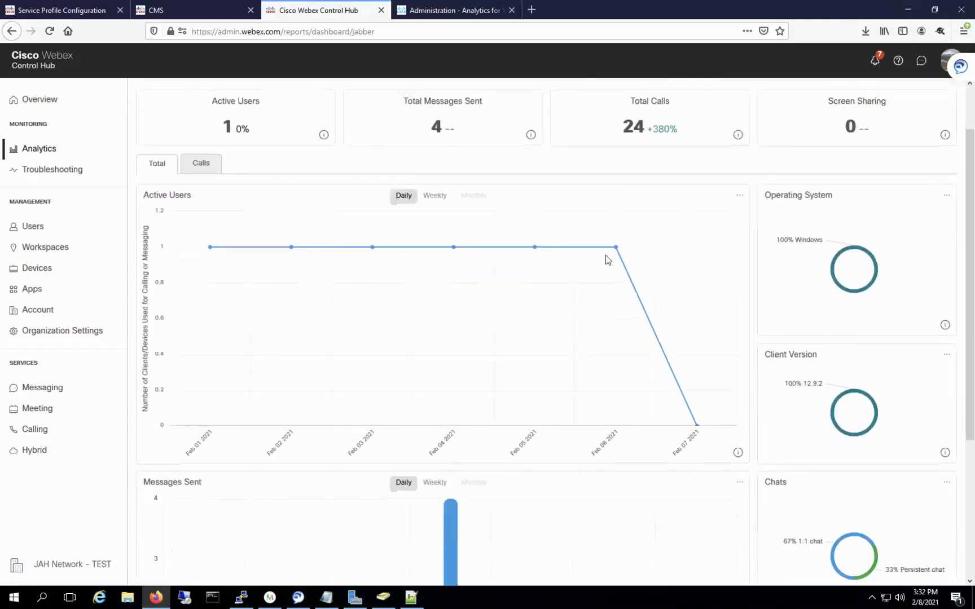
scroll(607, 260, down, 1)
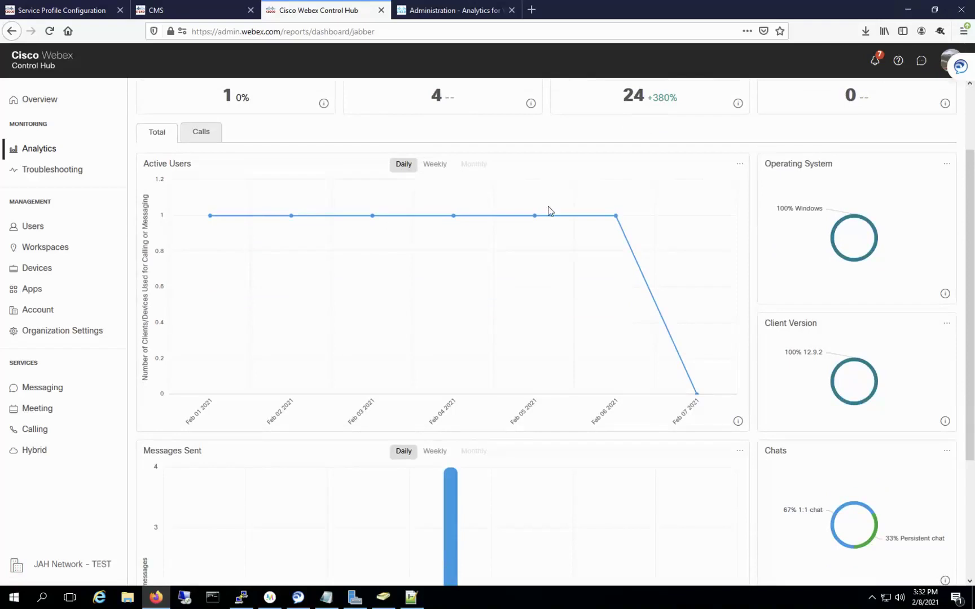
scroll(548, 211, down, 2)
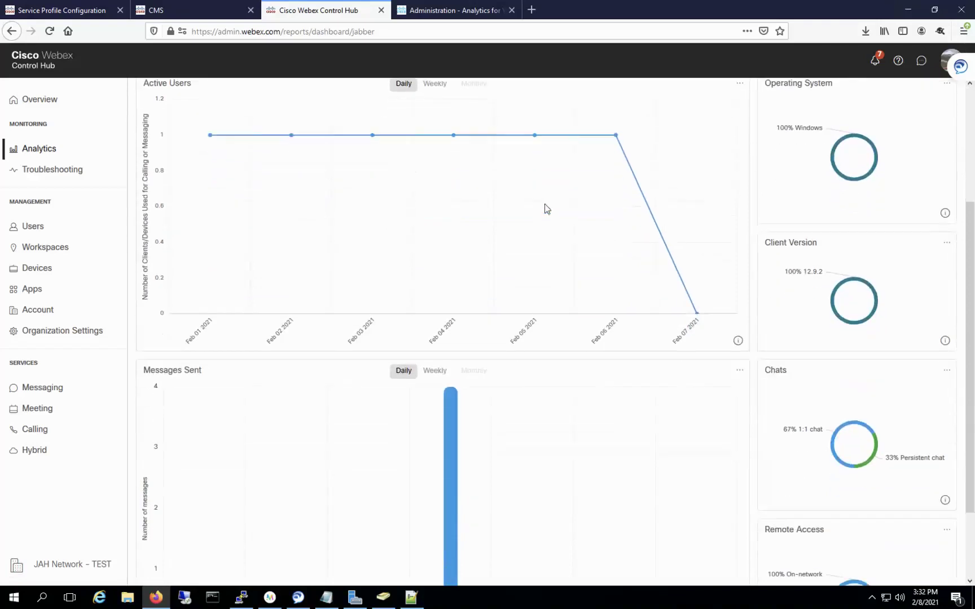
scroll(558, 363, down, 2)
scroll(551, 362, down, 2)
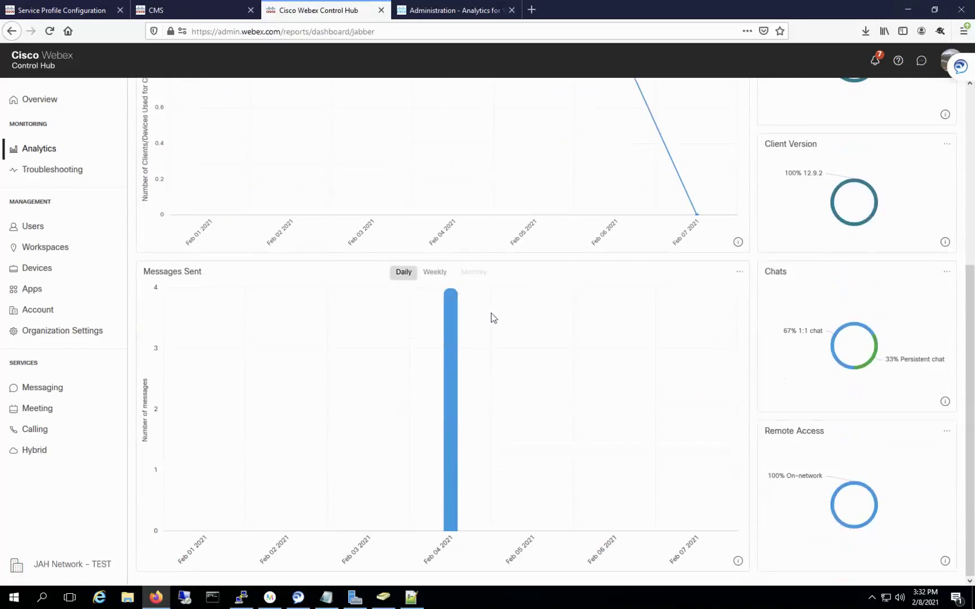
scroll(555, 381, up, 5)
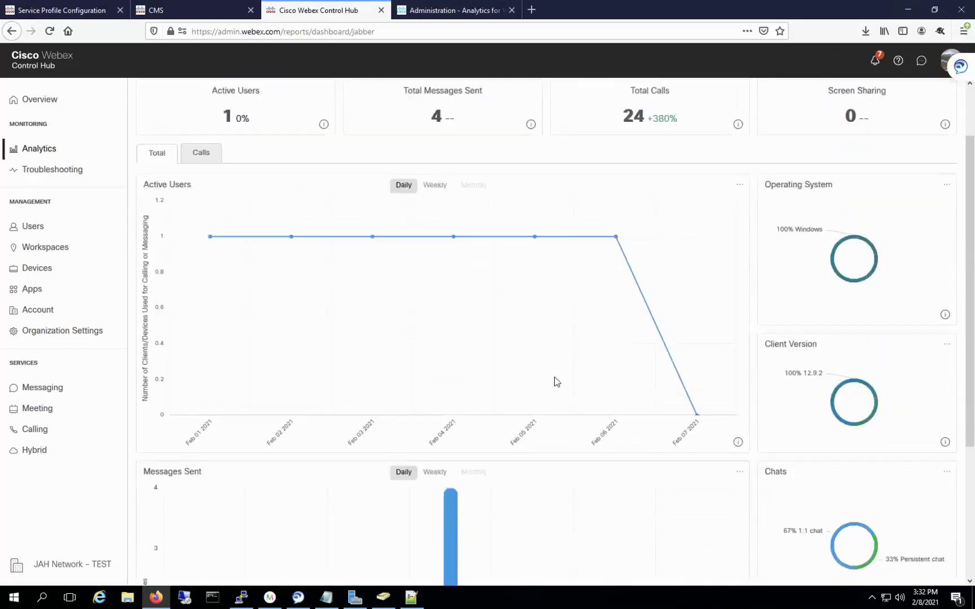
scroll(536, 375, up, 1)
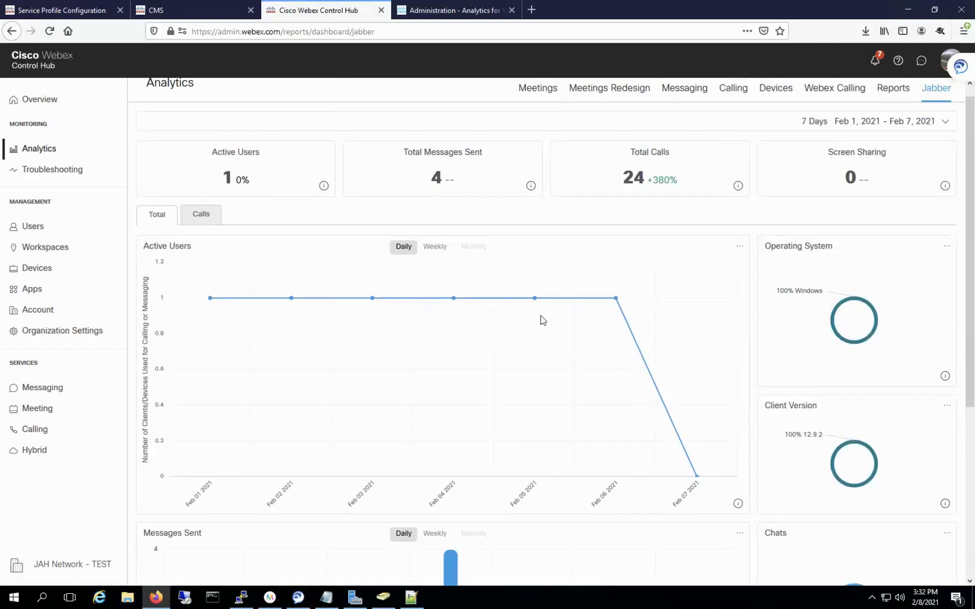
- Examine the Operating System, Client Version and Chats breakdowns on the Jabber analytics dashboard
scroll(535, 318, down, 1)
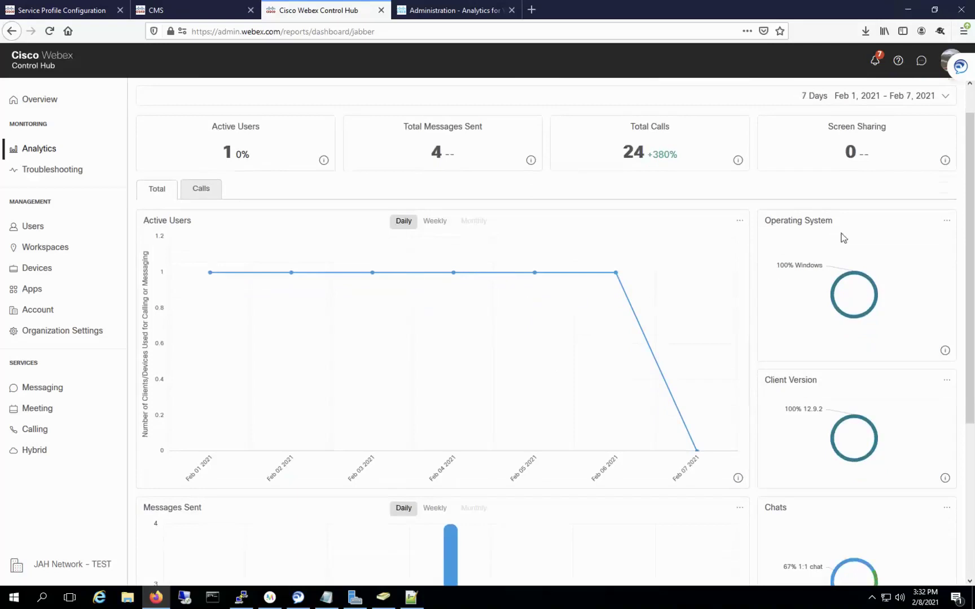
mouse_move(874, 261)
mouse_move(872, 309)
scroll(871, 309, down, 3)
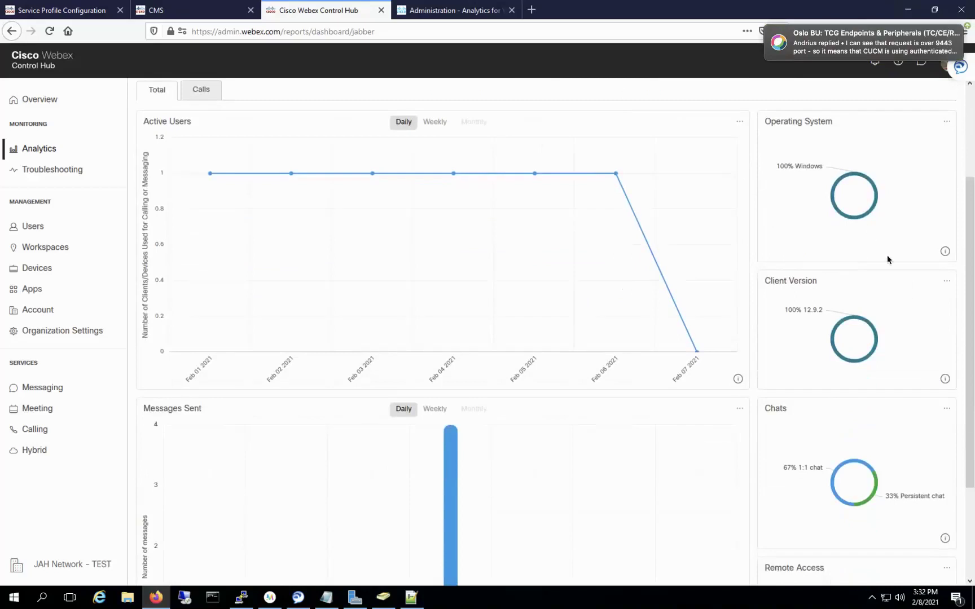
scroll(893, 272, down, 1)
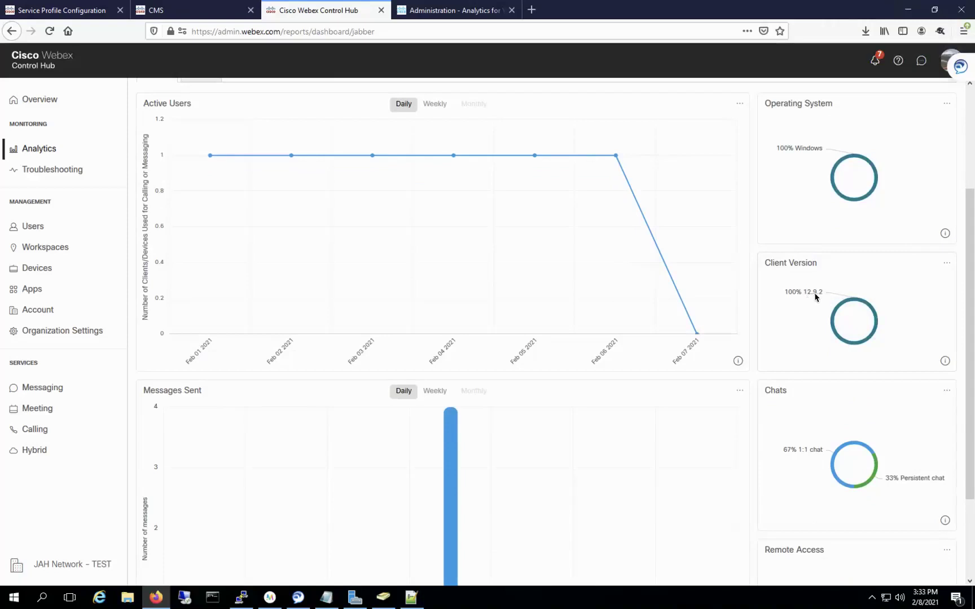
mouse_move(860, 340)
scroll(911, 352, down, 2)
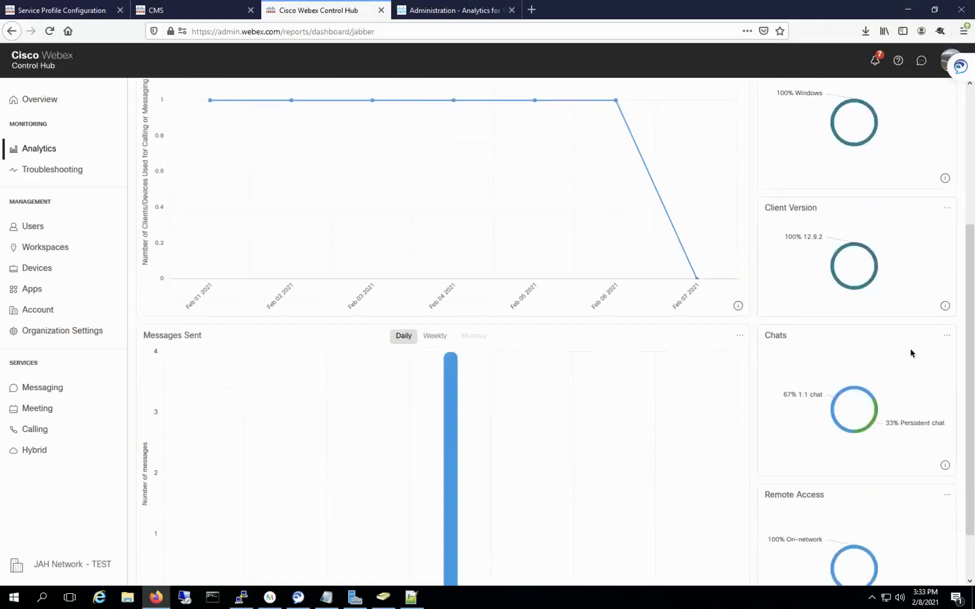
- Compare the Total Messages Sent figure with the Messages Sent chart, and check the Chats and Remote Access breakdowns of the Jabber analytics
scroll(828, 313, down, 1)
scroll(827, 312, down, 1)
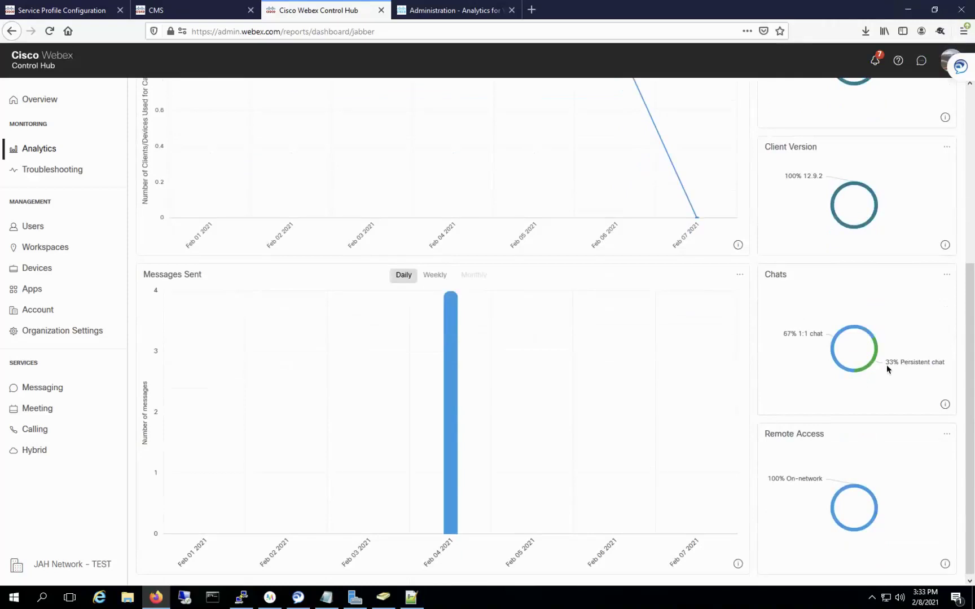
scroll(879, 321, up, 5)
scroll(879, 322, up, 1)
drag(426, 192, 452, 192)
scroll(643, 275, down, 5)
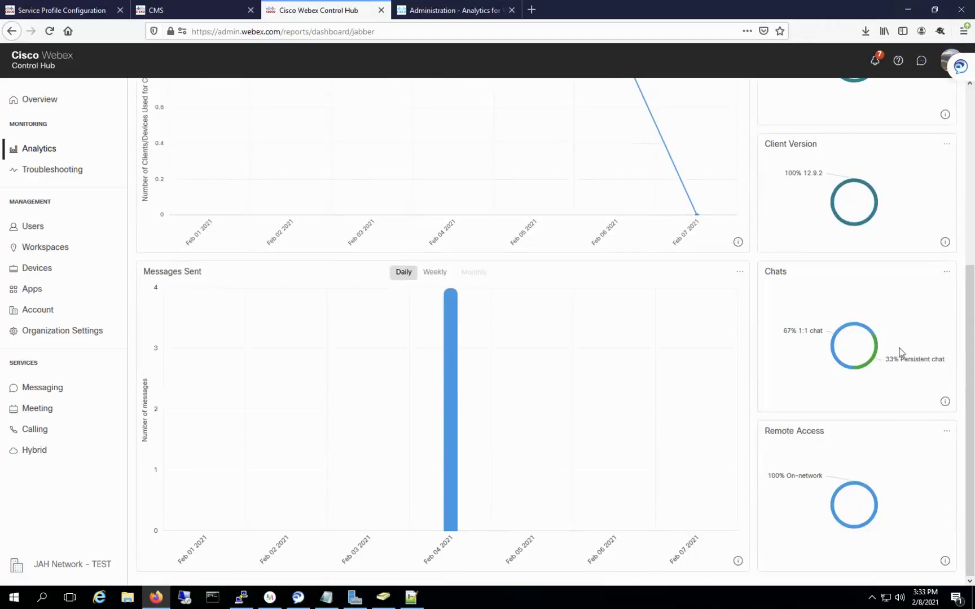
scroll(900, 352, up, 5)
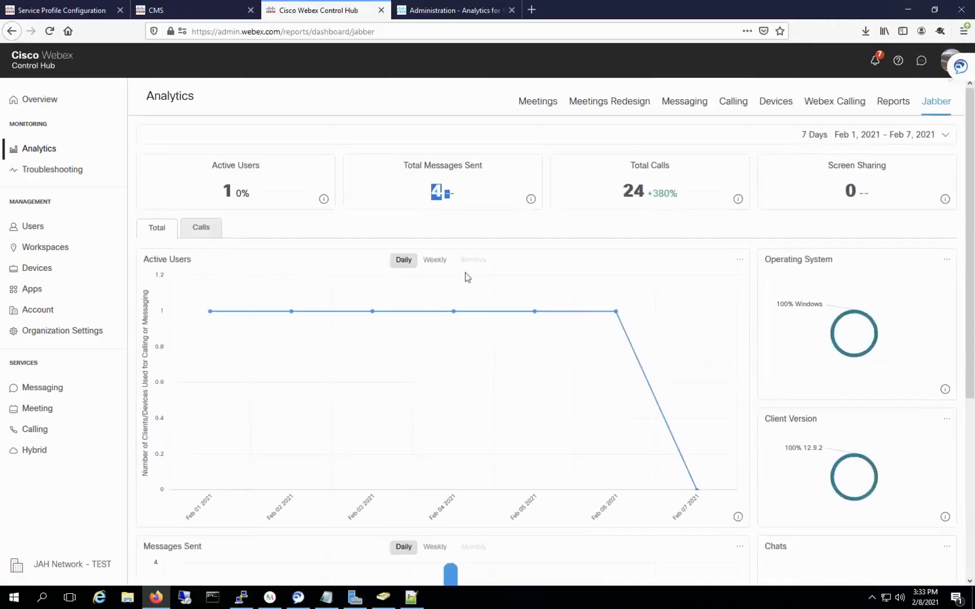
- Open the Calls view of the Jabber analytics and review its Active Users, Calling, Video Call Screen Resolution and Call Minutes charts
click(202, 231)
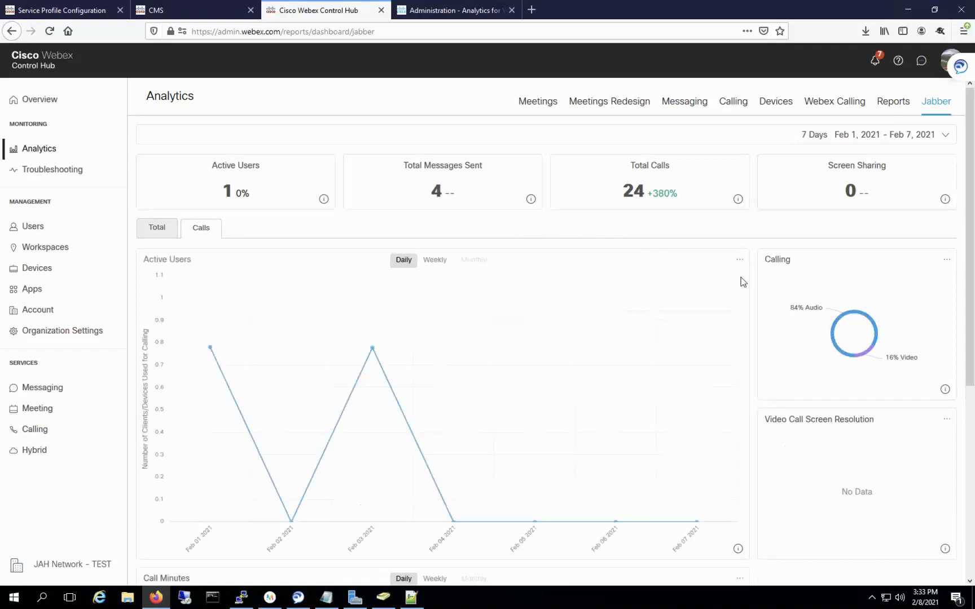
scroll(749, 280, down, 1)
scroll(748, 280, down, 1)
scroll(749, 280, up, 1)
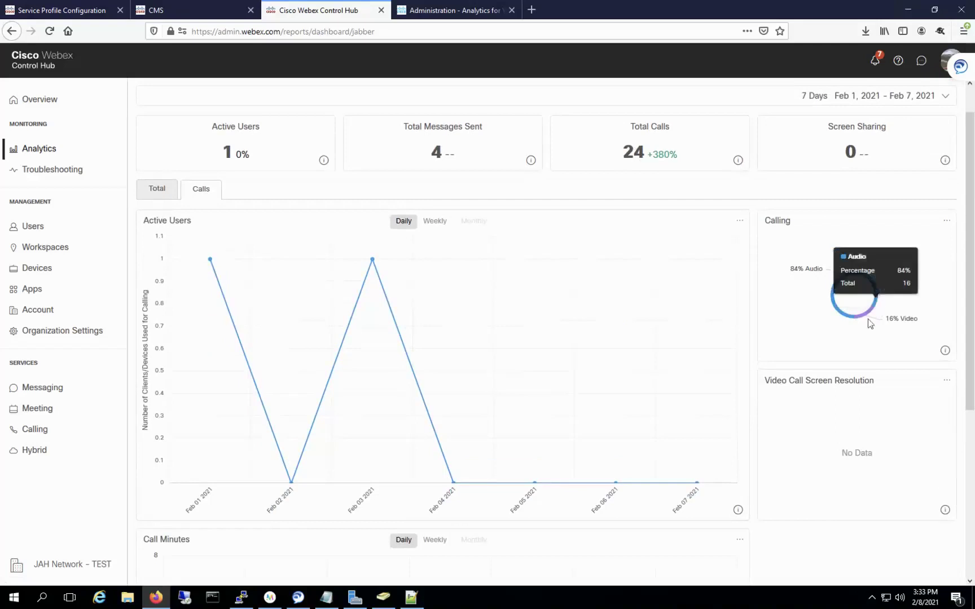
scroll(808, 302, up, 1)
scroll(808, 302, down, 1)
scroll(807, 303, down, 4)
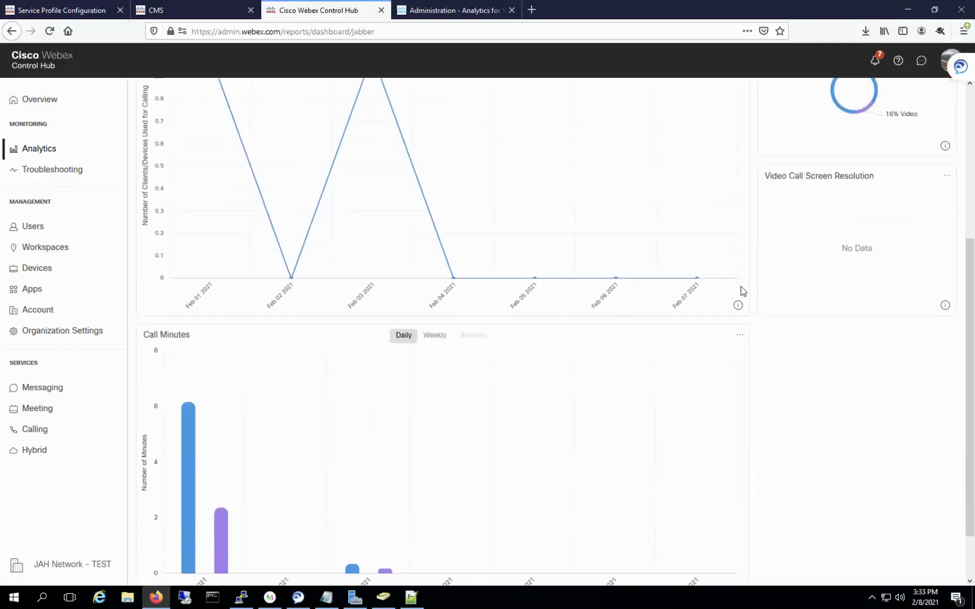
scroll(743, 291, up, 5)
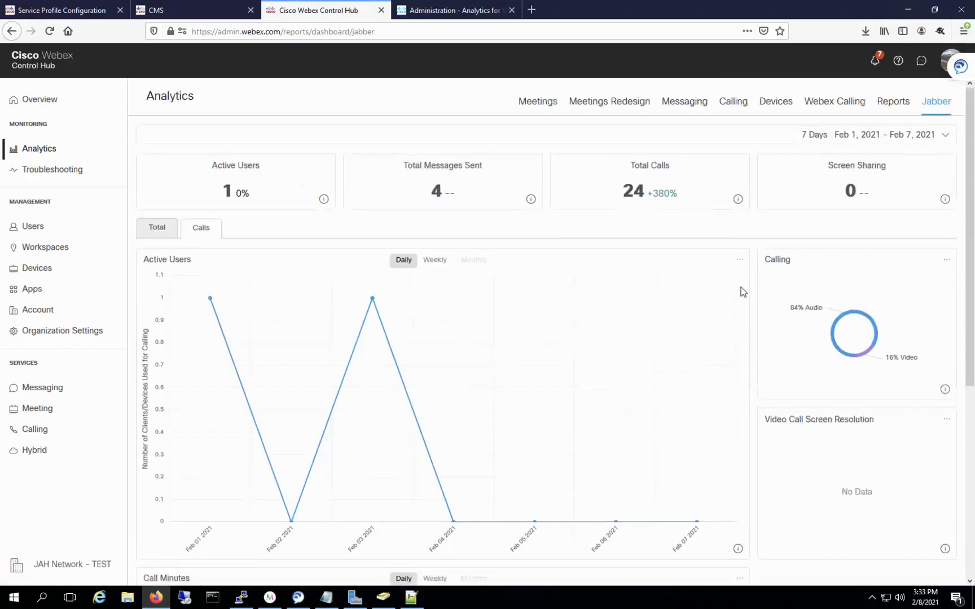